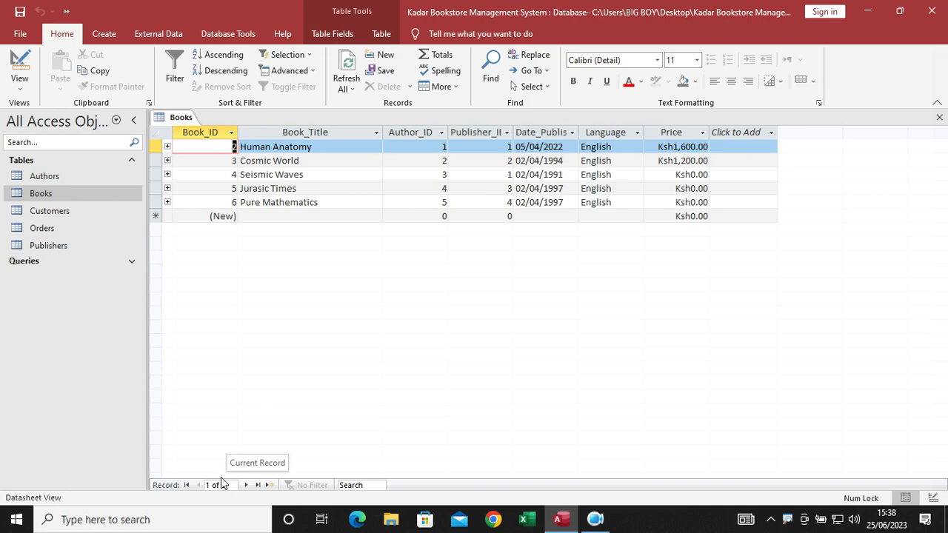
- Enter prices 560, 850 and 1200 for the last three books, then close Books
left_click_drag(655, 174, 724, 174)
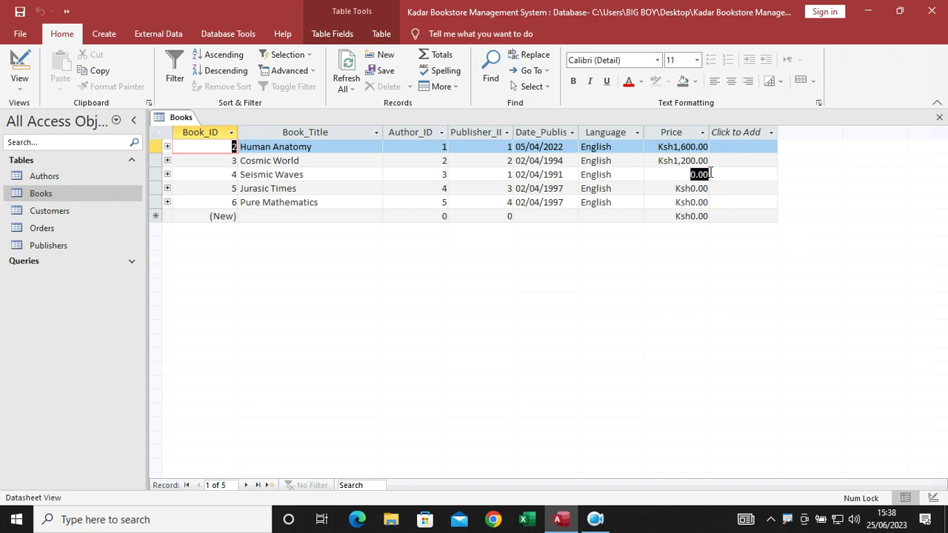
type("560")
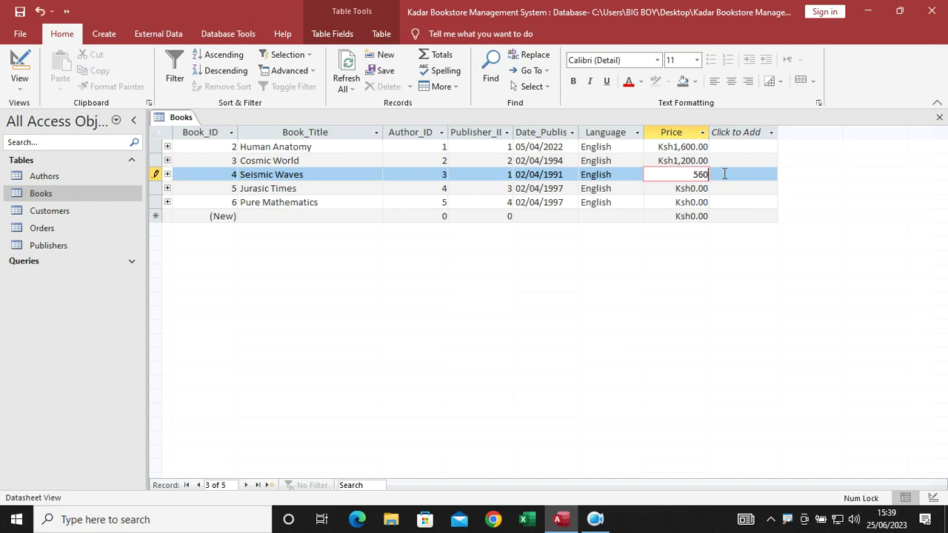
key("Down")
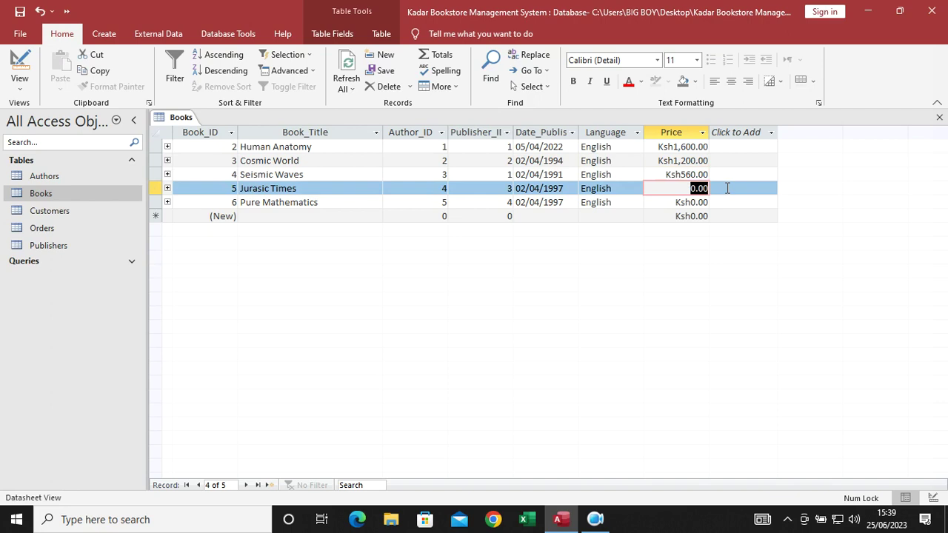
type("850")
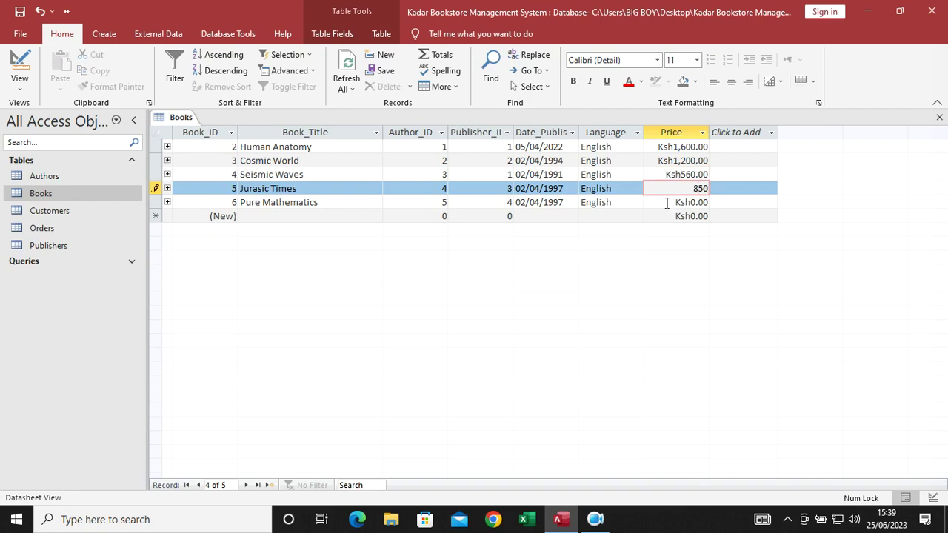
key("Down")
type("120")
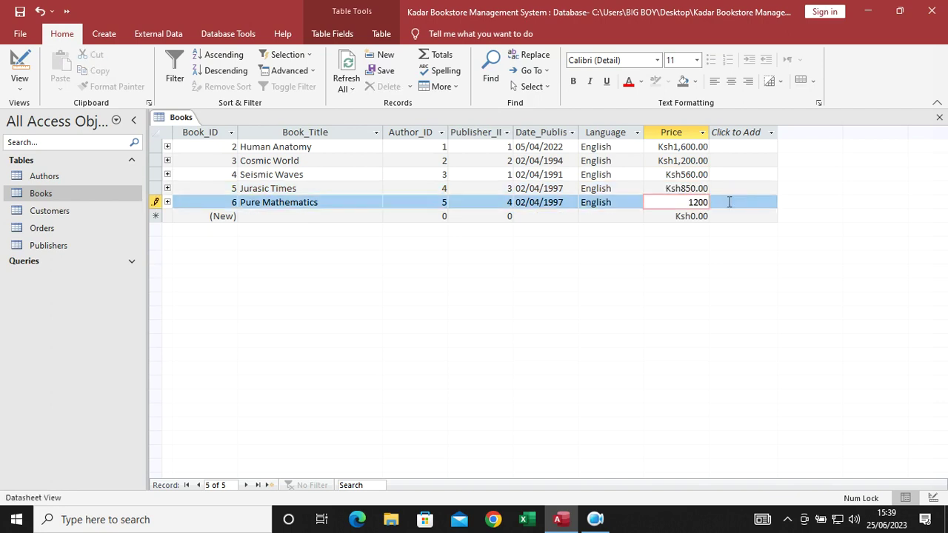
left_click(673, 217)
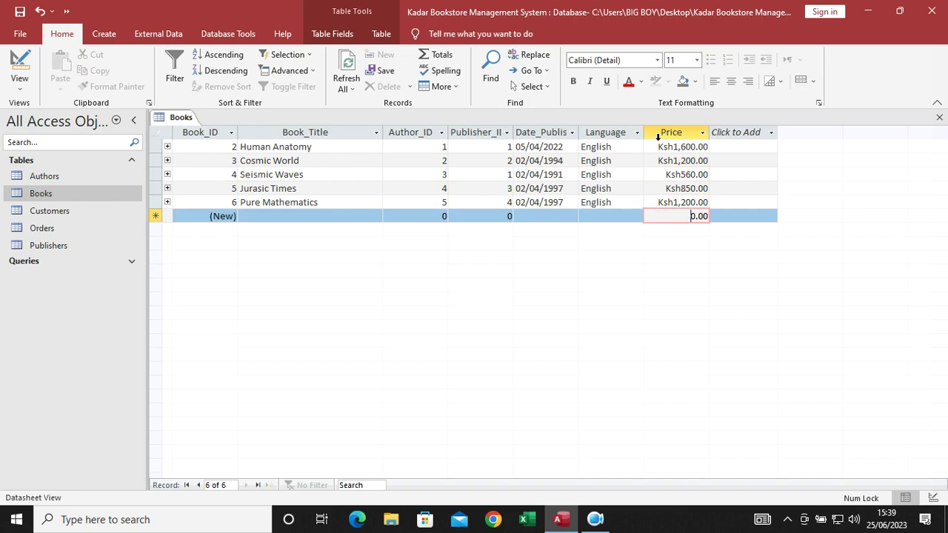
left_click(939, 117)
- Keep the Books layout changes and start a new blank report in Design view
left_click(423, 304)
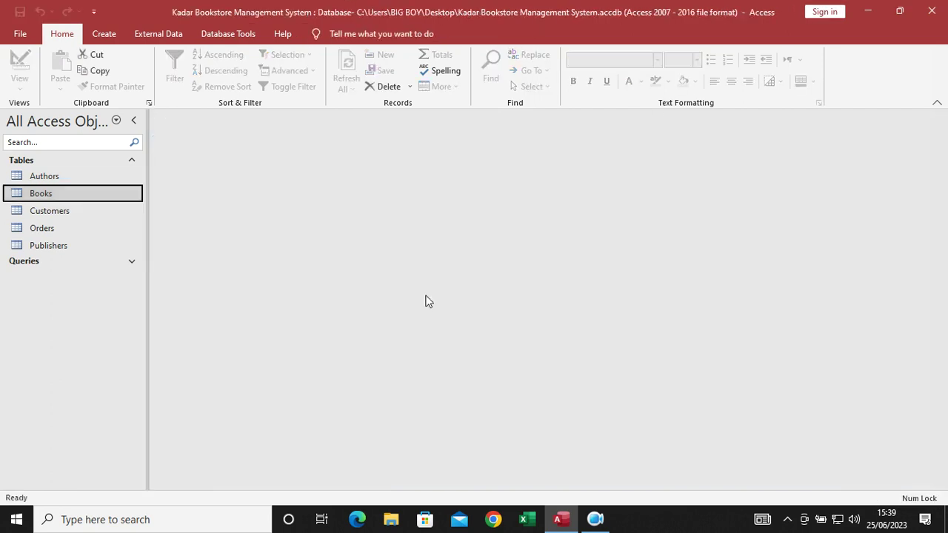
left_click(114, 34)
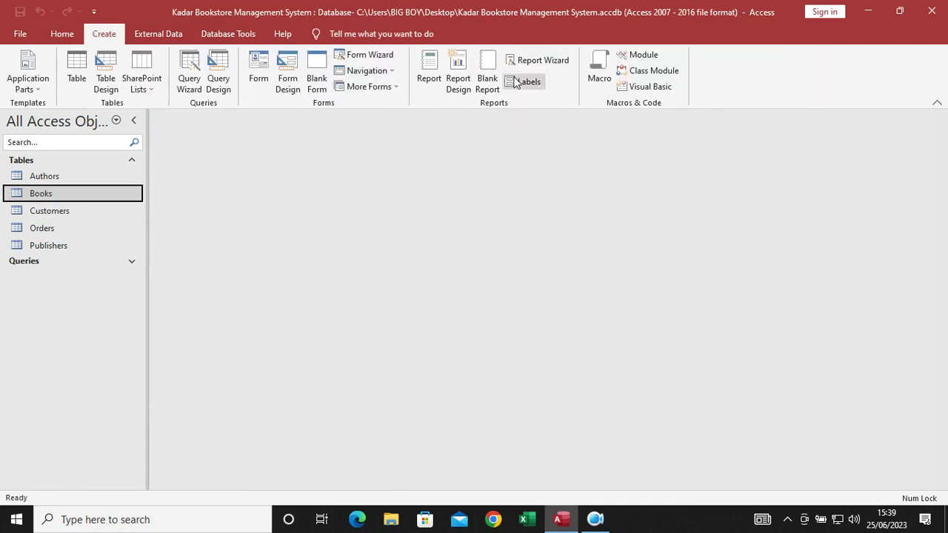
left_click(460, 86)
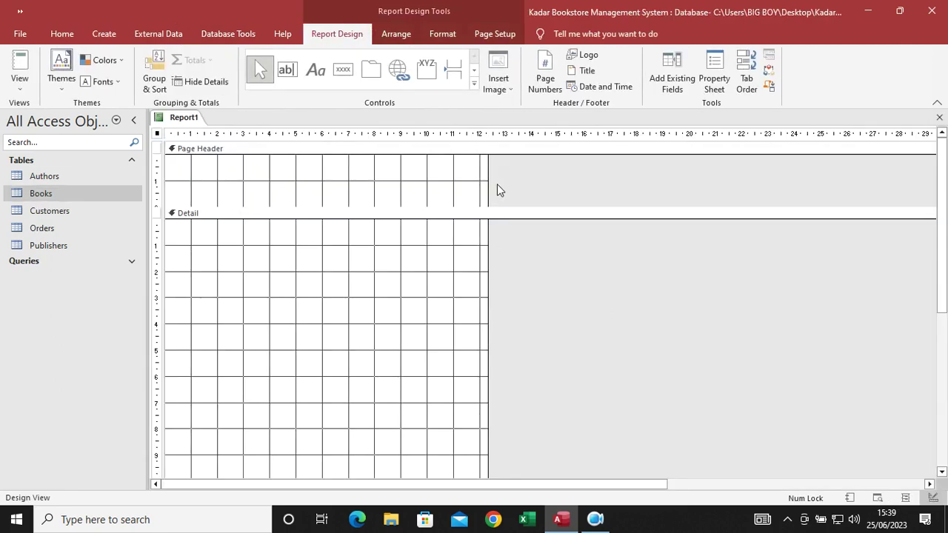
- Set the report's Record Source to the Books table in the Property Sheet
left_click(712, 81)
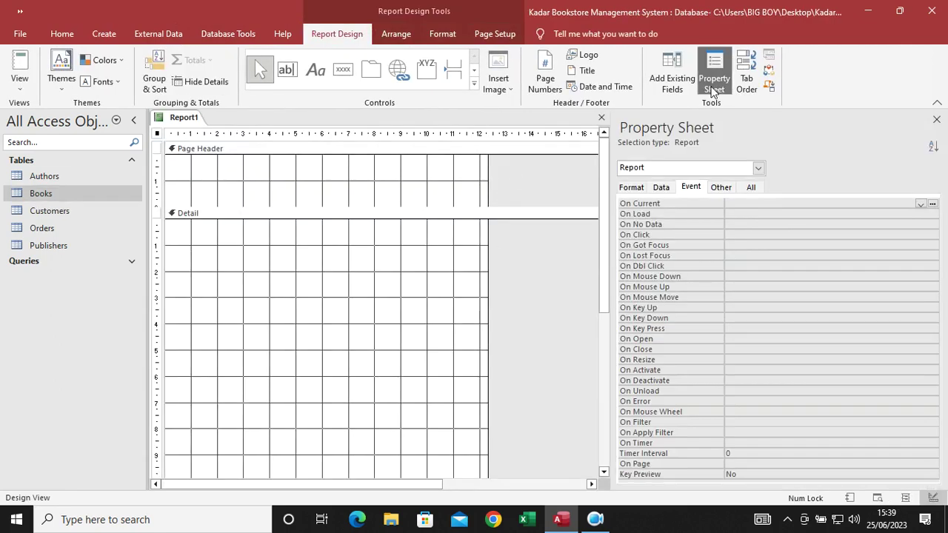
left_click(751, 186)
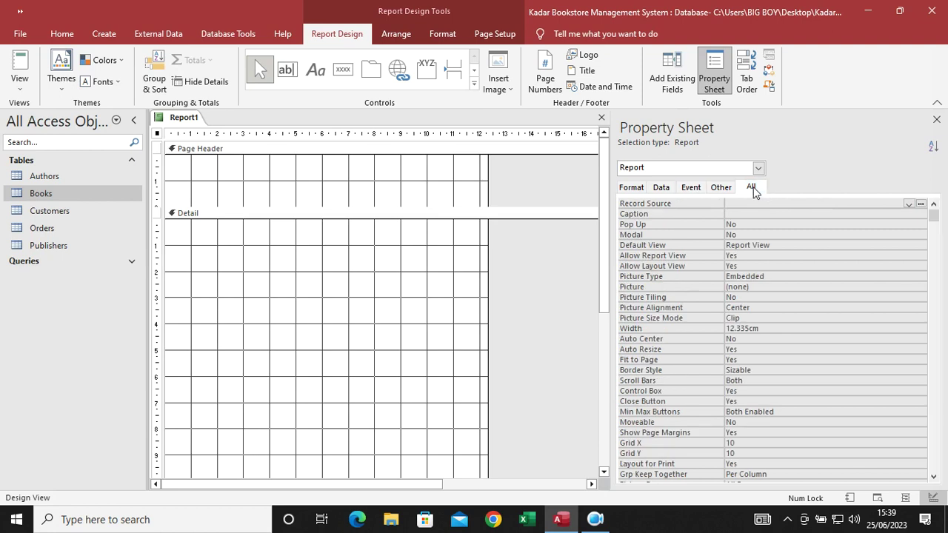
left_click(909, 204)
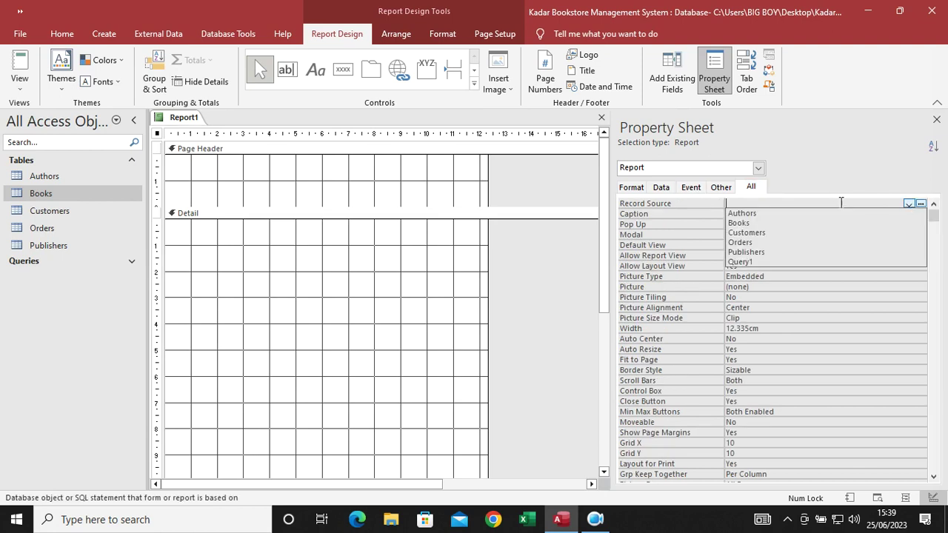
left_click(788, 225)
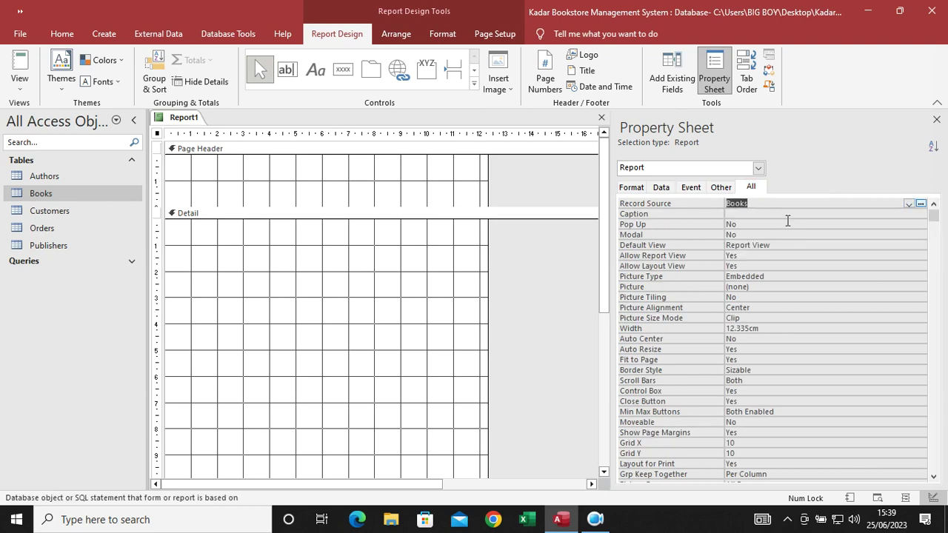
left_click(936, 120)
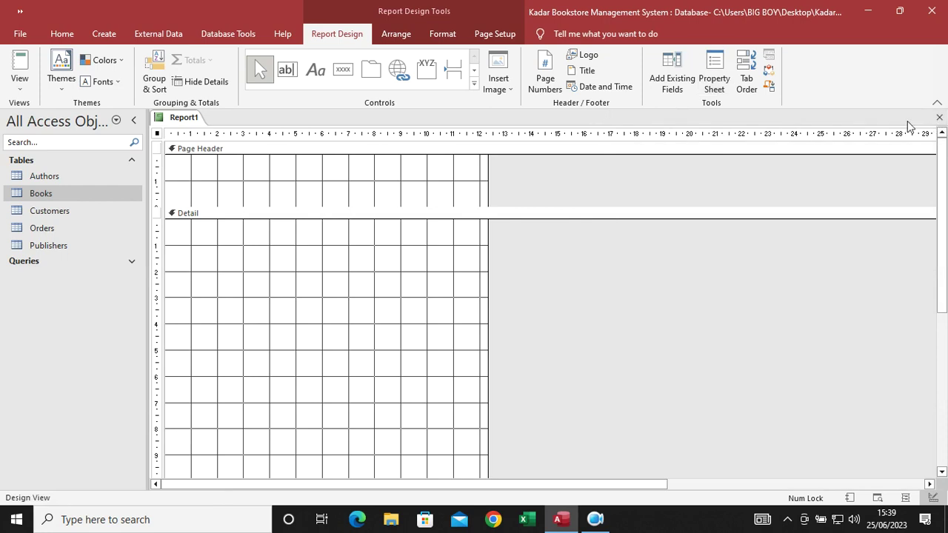
- Add Book_ID to the Detail section's left edge with its caption label removed
left_click(672, 78)
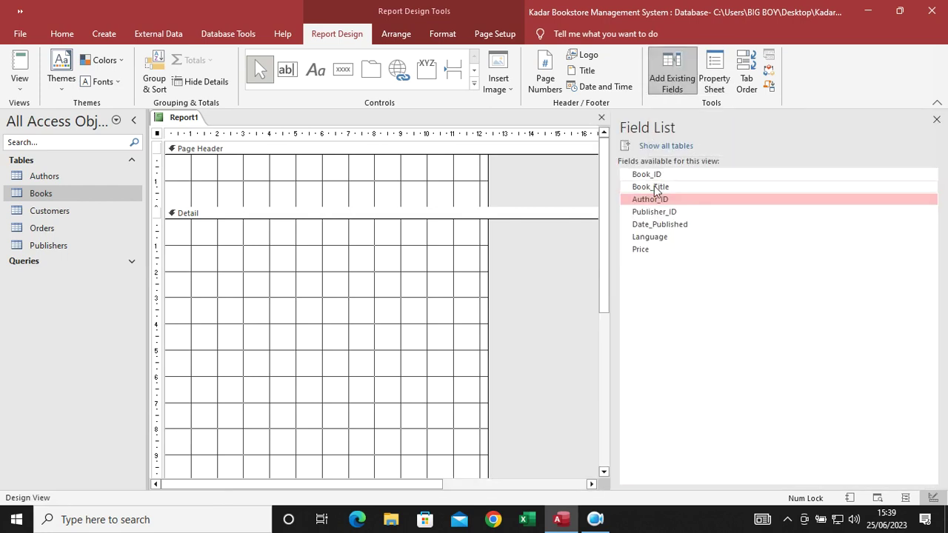
left_click_drag(646, 175, 202, 230)
left_click(180, 243)
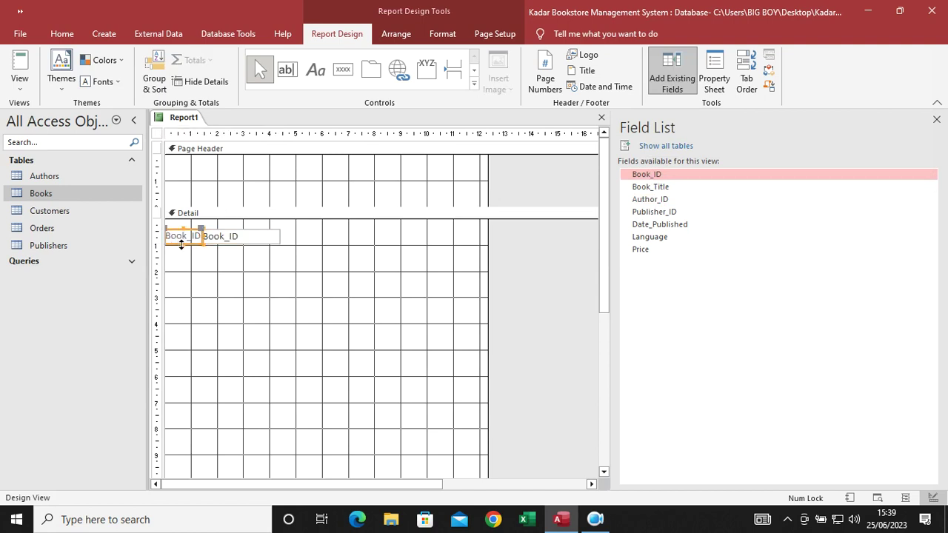
key("Delete")
mouse_move(229, 240)
left_mouse_down()
mouse_move(191, 232)
mouse_move(219, 230)
left_mouse_up()
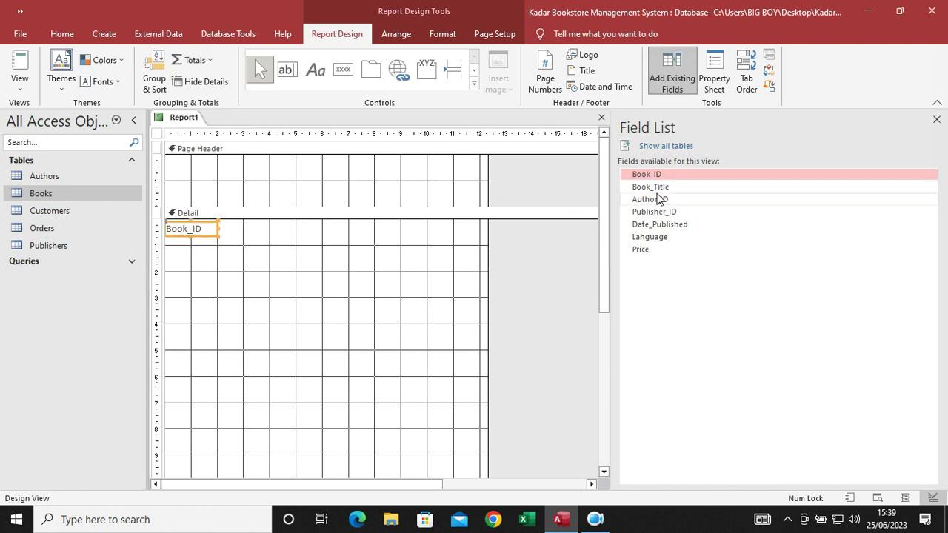
left_click_drag(651, 187, 398, 235)
- Place Book_Title, without its label, right next to Book_ID
left_click(337, 250)
key("Delete")
left_click_drag(448, 262, 229, 224)
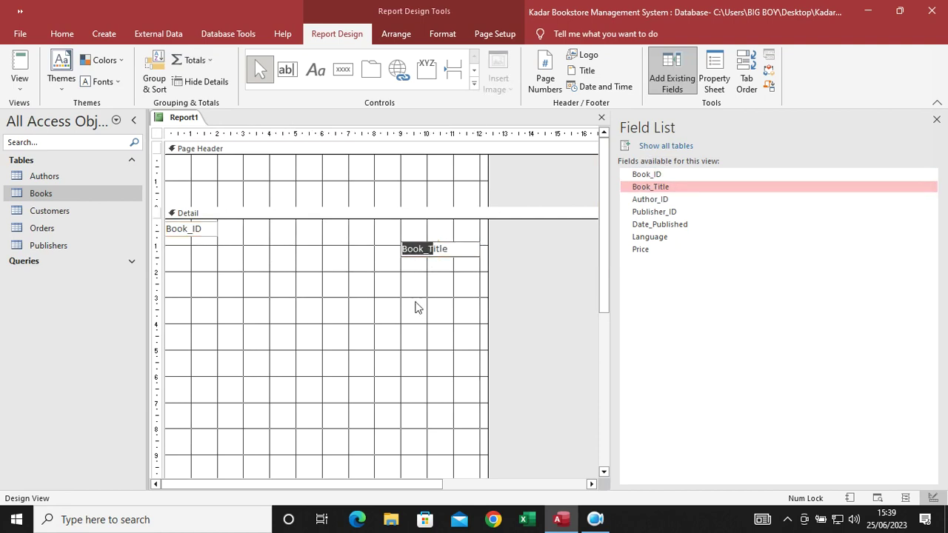
left_click(441, 270)
left_click_drag(440, 257, 258, 237)
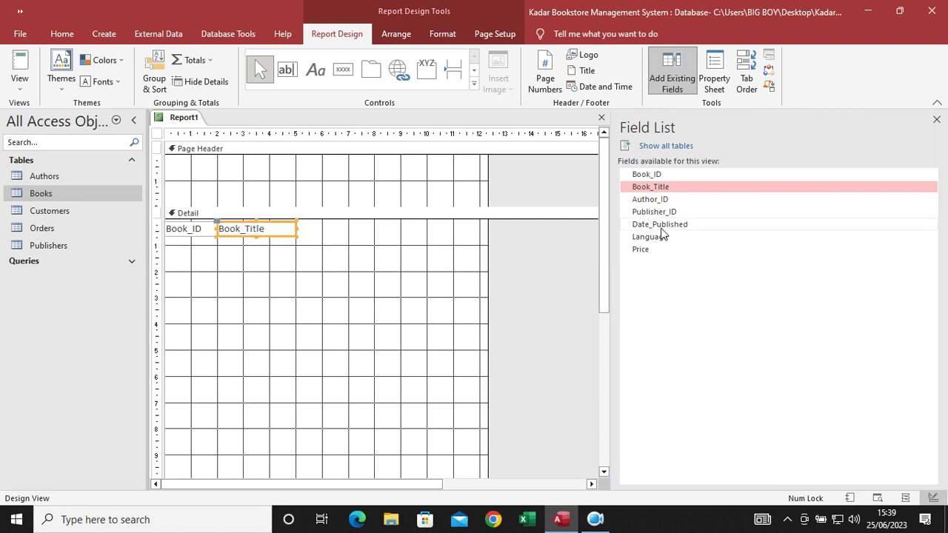
- Add Date_Published and Price to the end of the row and select all four fields
mouse_move(663, 225)
left_mouse_down()
mouse_move(323, 293)
mouse_move(350, 228)
left_mouse_up()
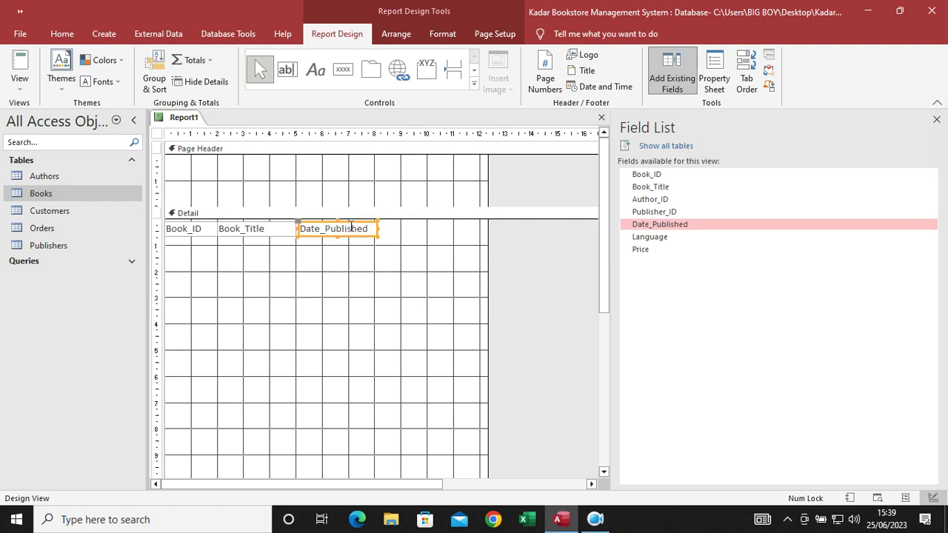
mouse_move(640, 250)
left_mouse_down()
mouse_move(346, 276)
mouse_move(415, 233)
left_mouse_up()
left_click(293, 273)
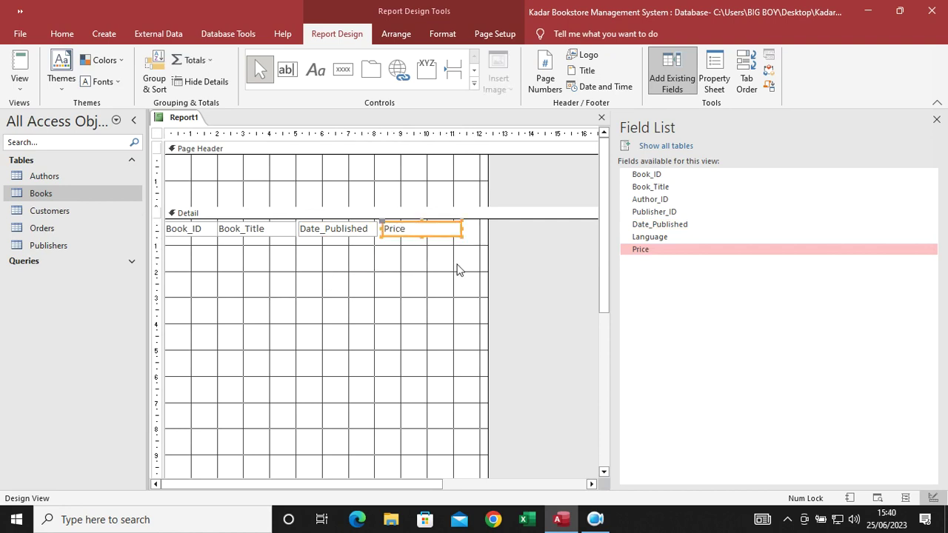
left_click(336, 282)
left_click(146, 228)
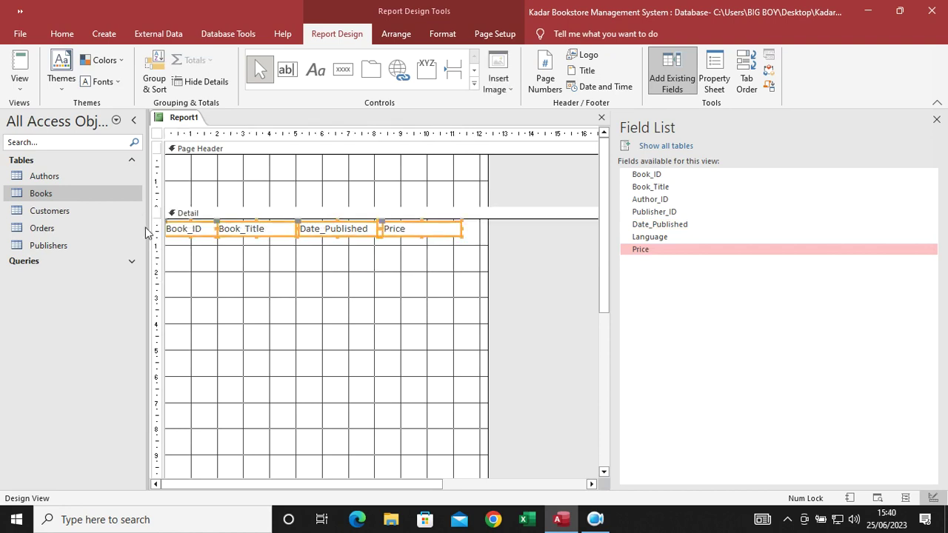
- Make the four Detail fields bold
left_click(443, 34)
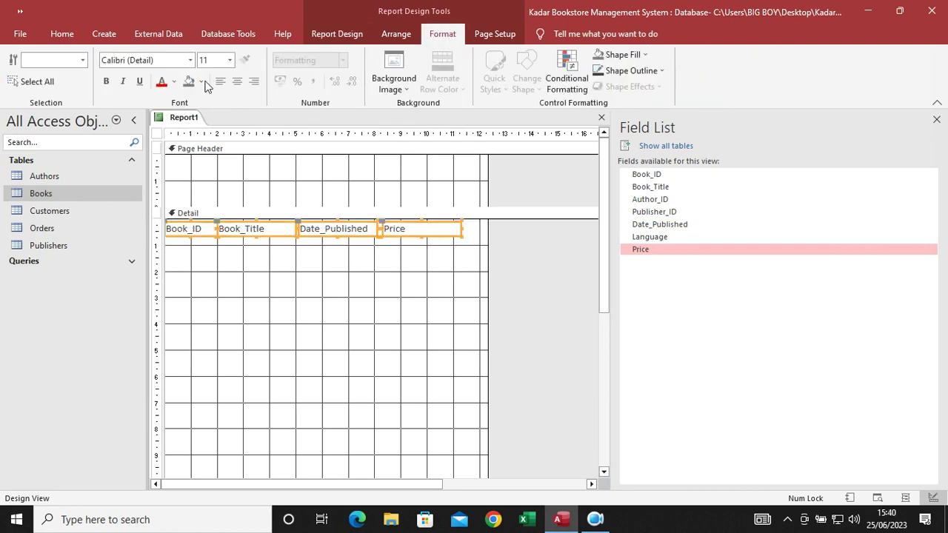
left_click(173, 81)
left_click(172, 130)
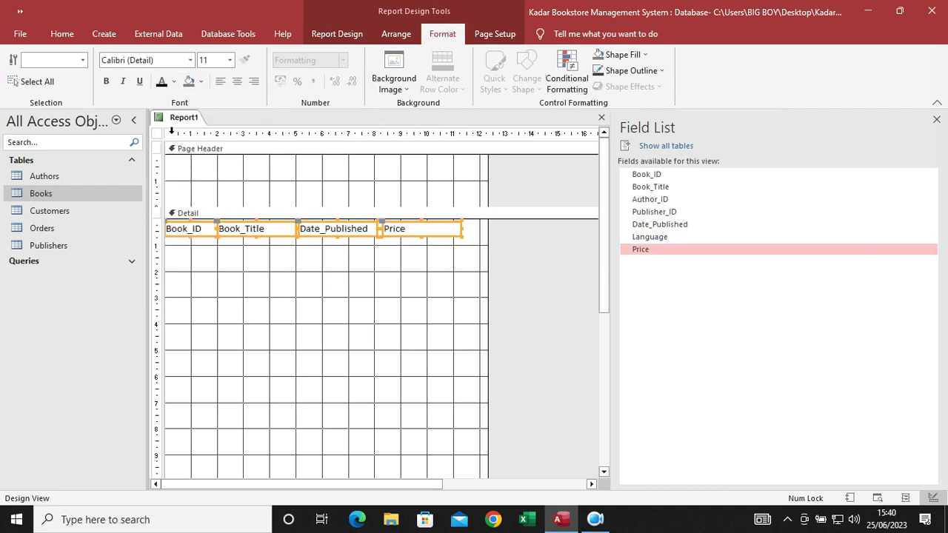
left_click(108, 82)
- Shrink the Detail section to just below its row of fields
scroll(324, 307, "down", 3)
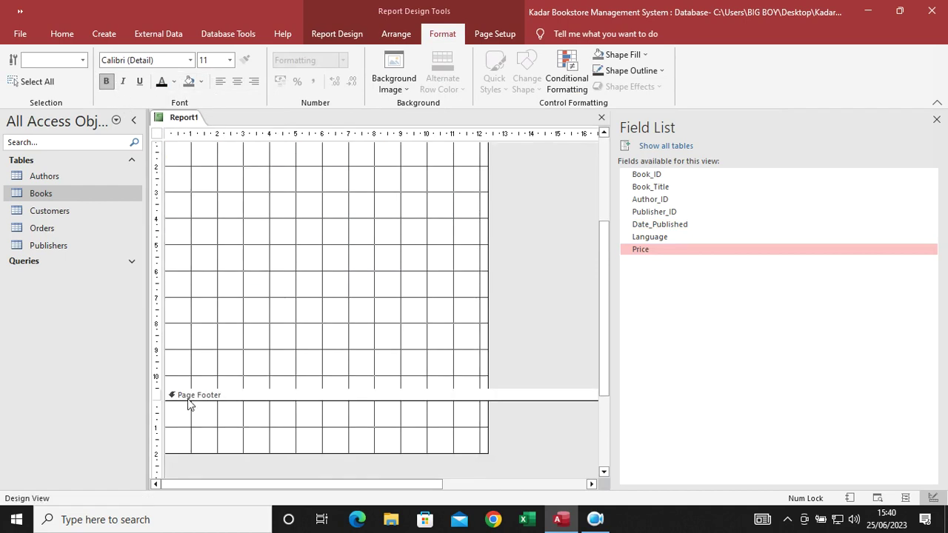
left_click_drag(260, 392, 252, 188)
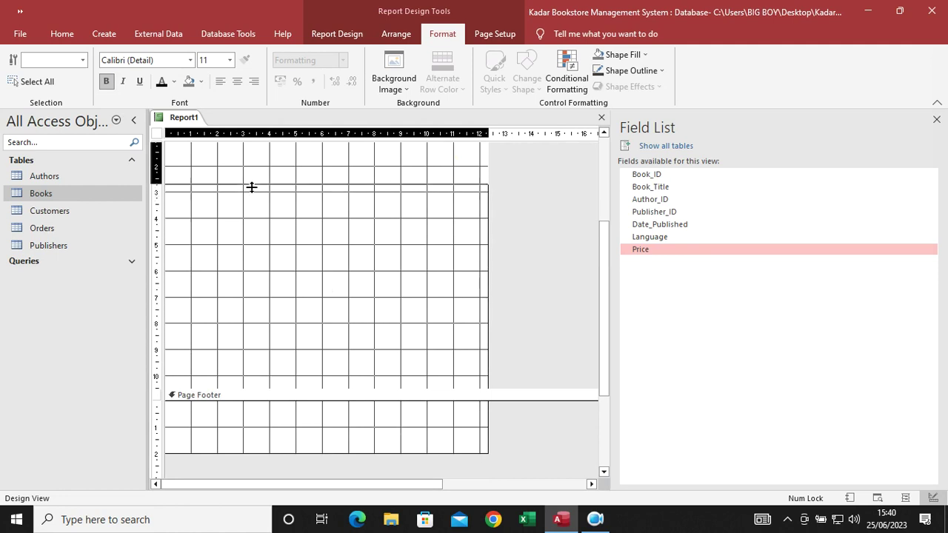
scroll(358, 300, "up", 3)
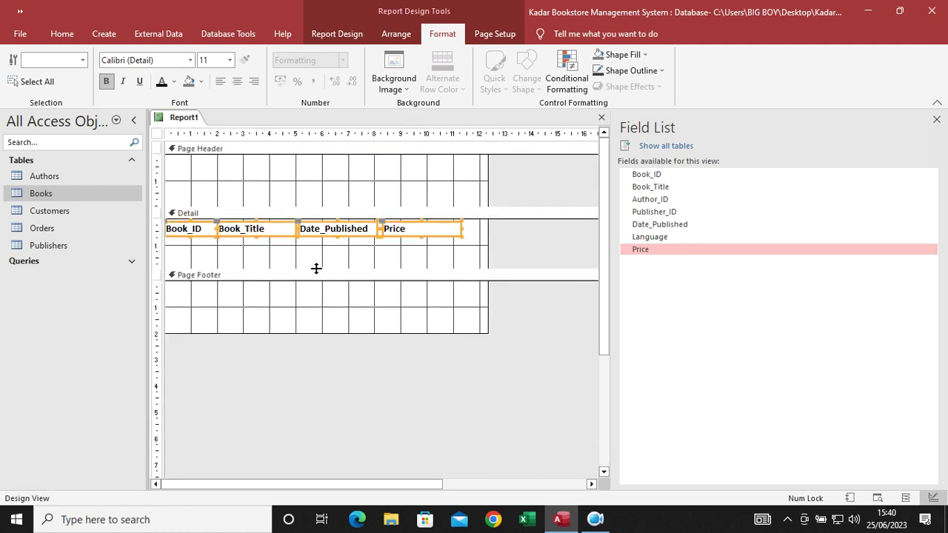
left_click(309, 232)
left_click_drag(309, 233, 307, 233)
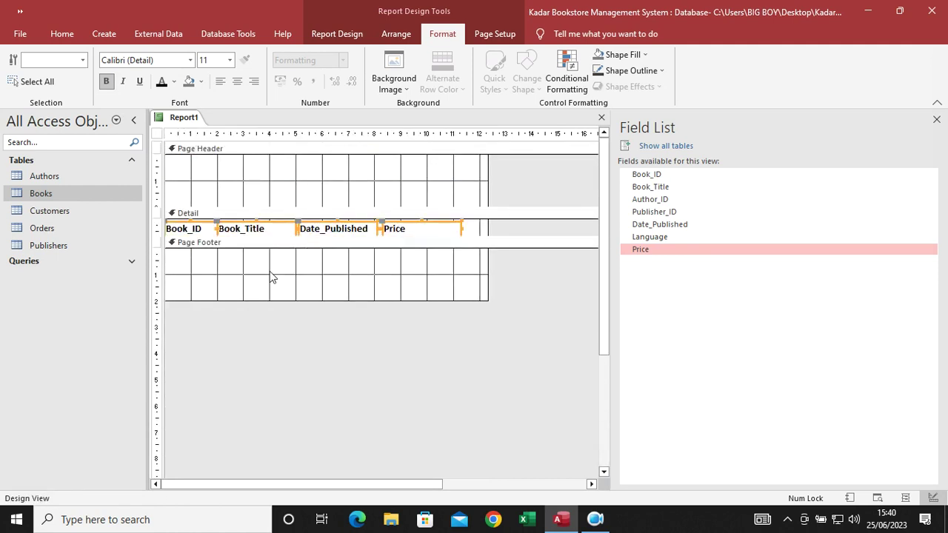
- Close the field list and shorten the Page Footer section
left_click(937, 119)
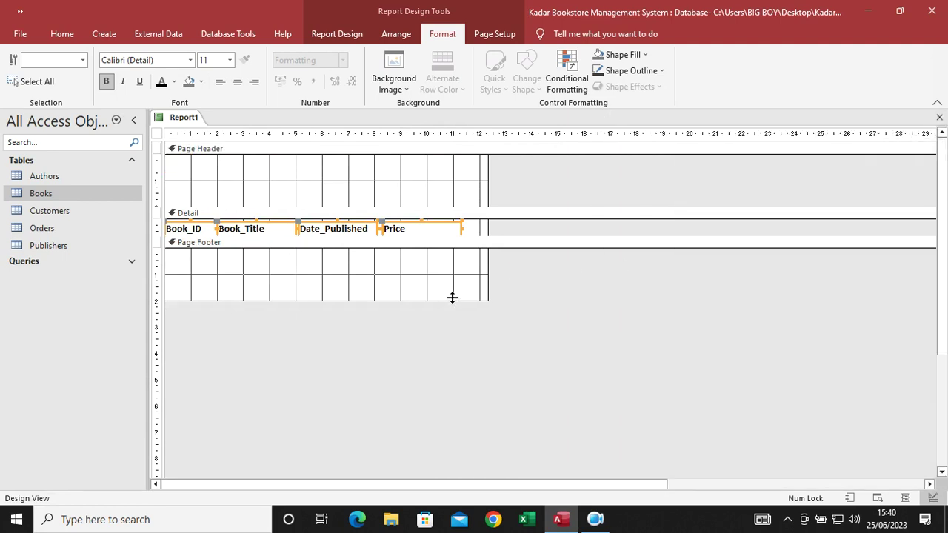
left_click_drag(453, 301, 452, 274)
right_click(452, 266)
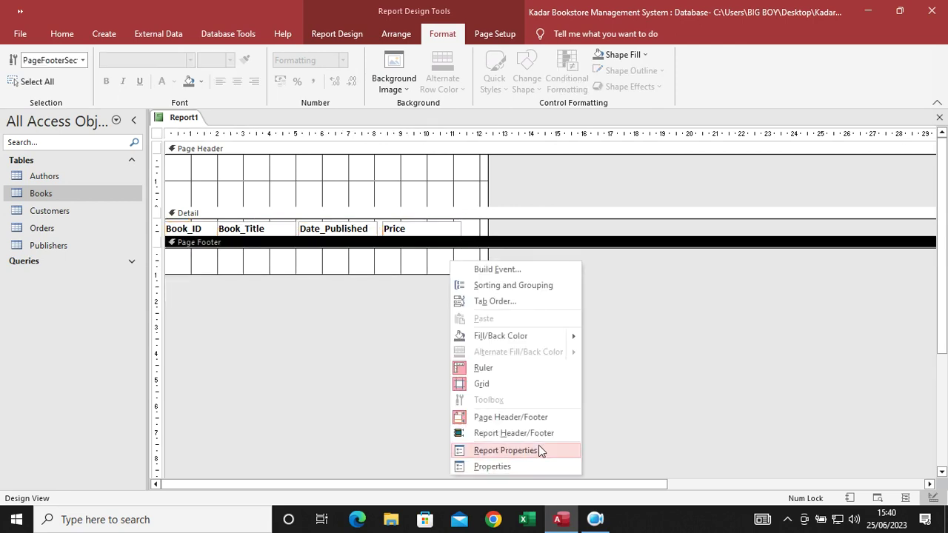
- Add Report Header/Footer sections and collapse Page Header and Page Footer to zero height
left_click(508, 433)
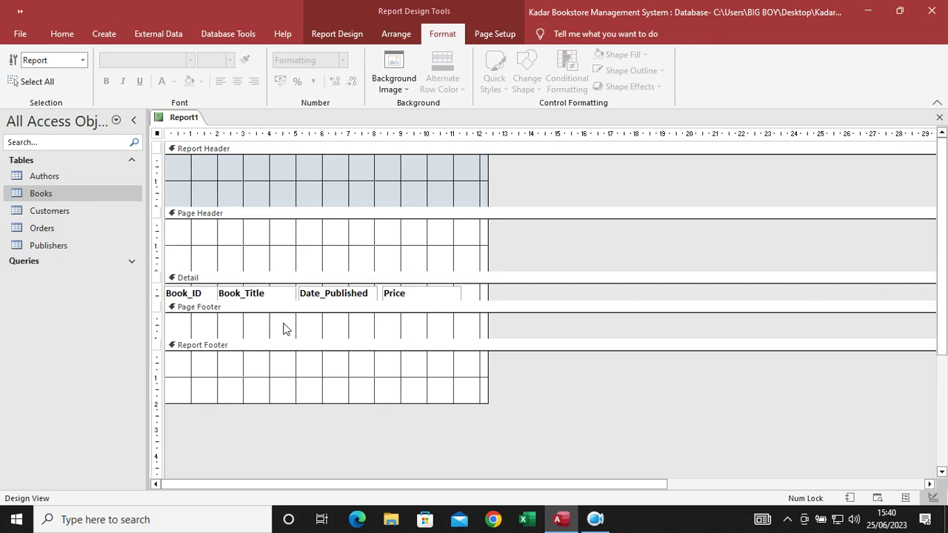
left_click(258, 280)
left_click_drag(255, 274, 206, 216)
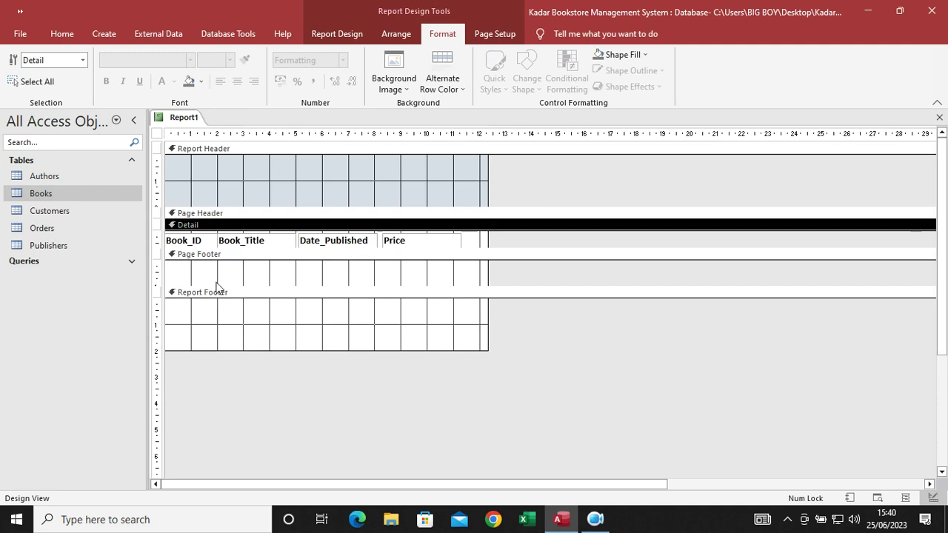
left_click_drag(216, 287, 201, 264)
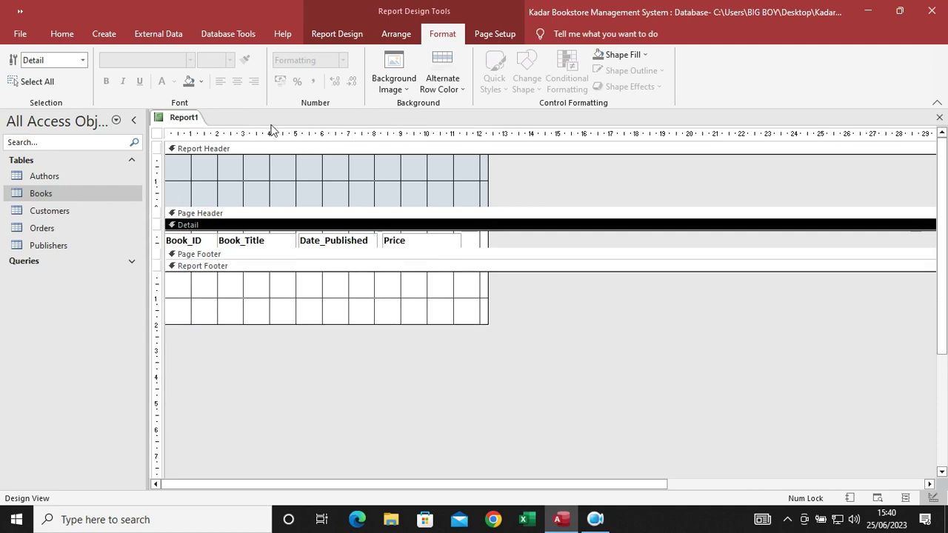
left_click(339, 35)
- Draw a Report Header label reading BookID, BookTitle, Data Publisherd and Price
left_click(315, 69)
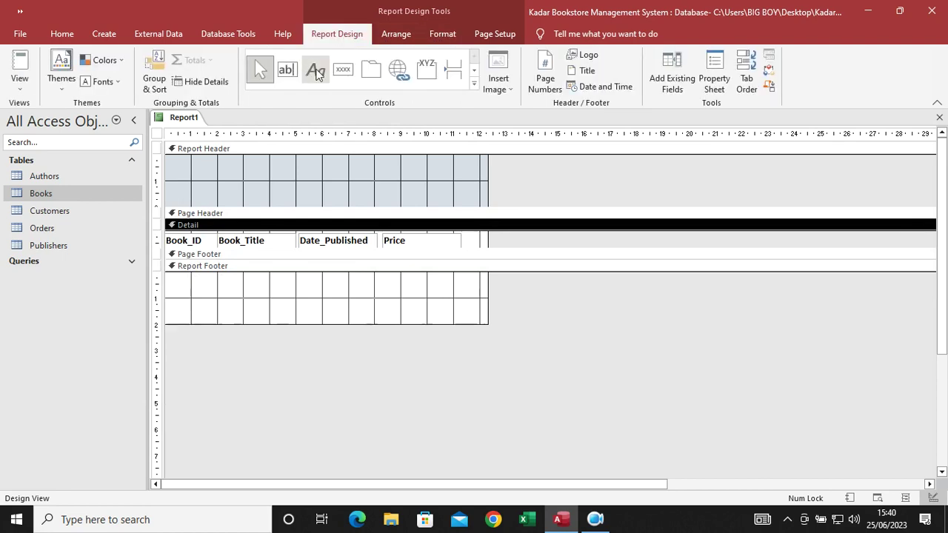
mouse_move(166, 188)
left_mouse_down()
mouse_move(489, 203)
mouse_move(478, 201)
left_mouse_up()
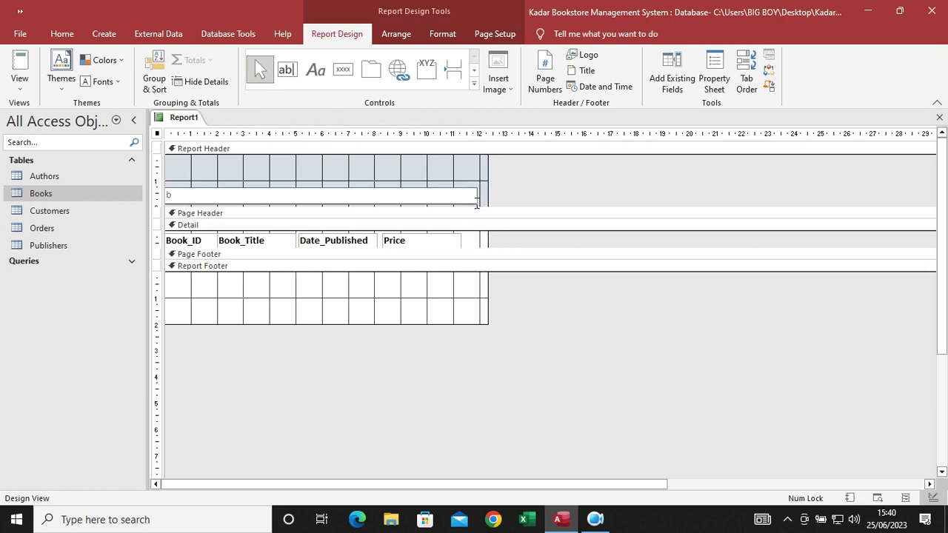
key("Caps_Lock")
key("BackSpace")
type("B")
key("Caps_Lock")
key("Caps_Lock")
type("ID")
key("BackSpace")
key("Caps_Lock")
type("ook")
key("Caps_Lock")
type("T")
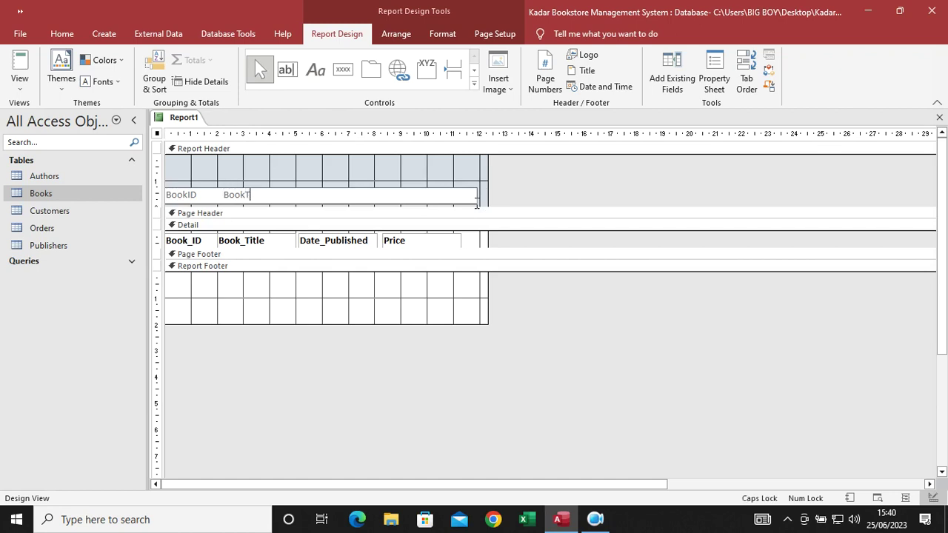
key("Caps_Lock")
type("itle        Data Publisherd")
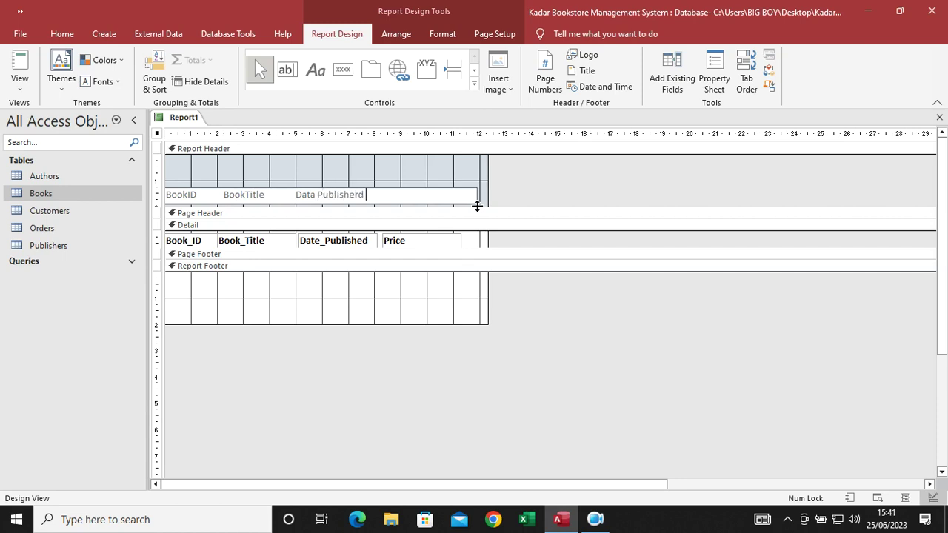
type("Price")
- Make the heading label bold
left_click(428, 205)
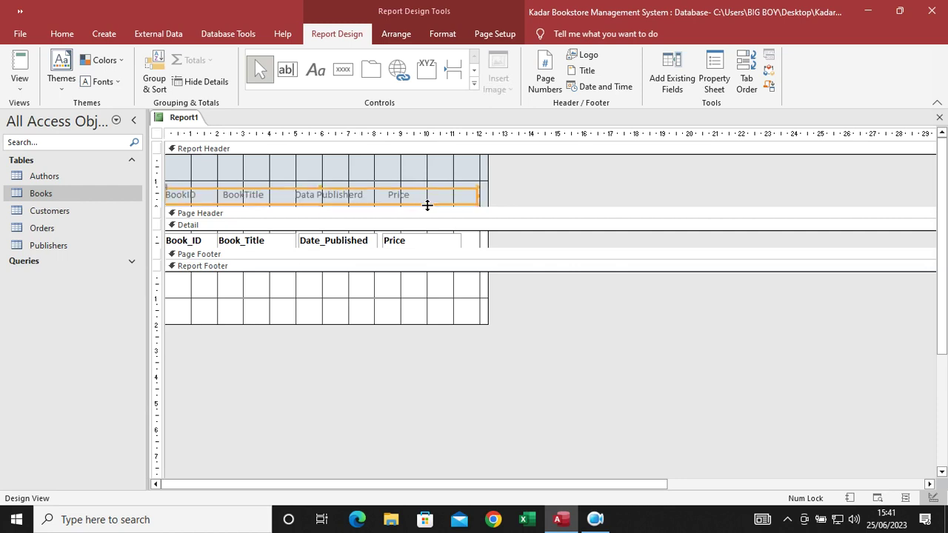
left_click(427, 203)
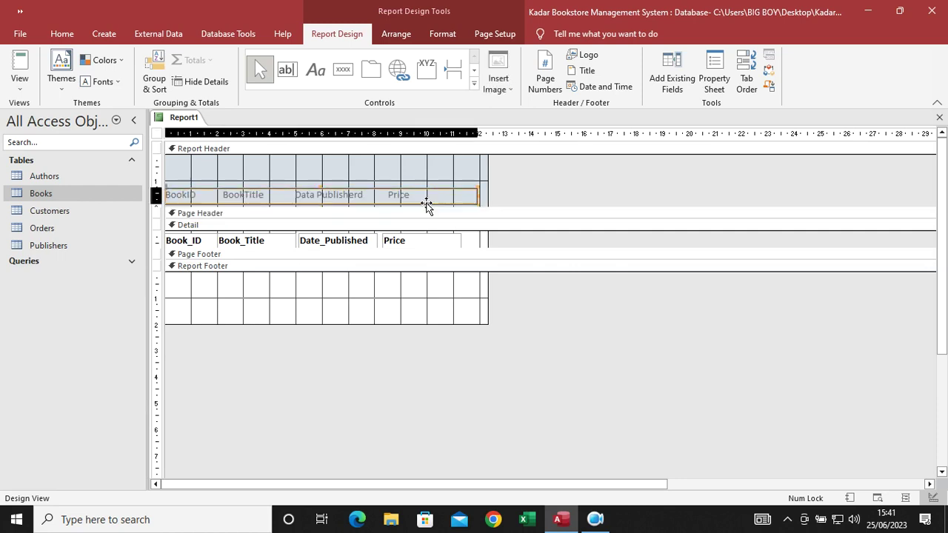
left_click(495, 34)
left_click(442, 34)
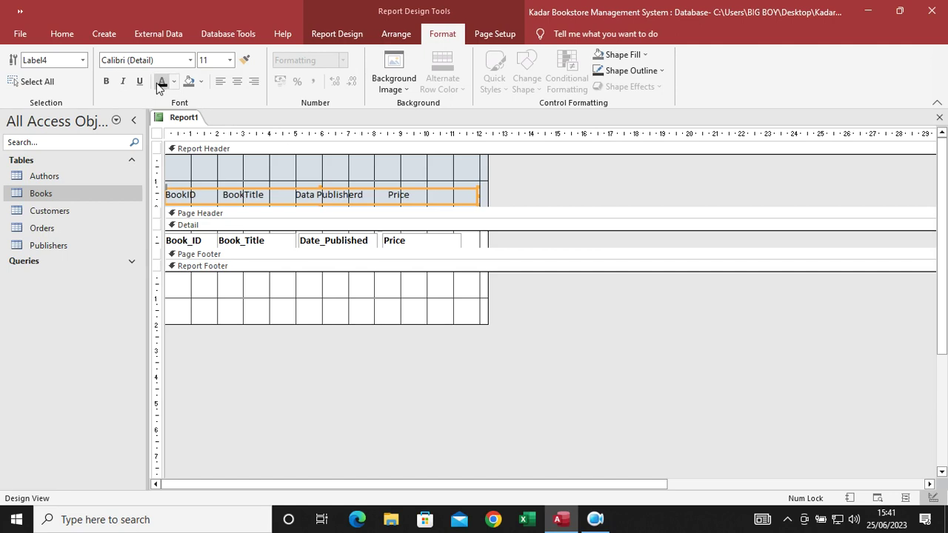
left_click(106, 81)
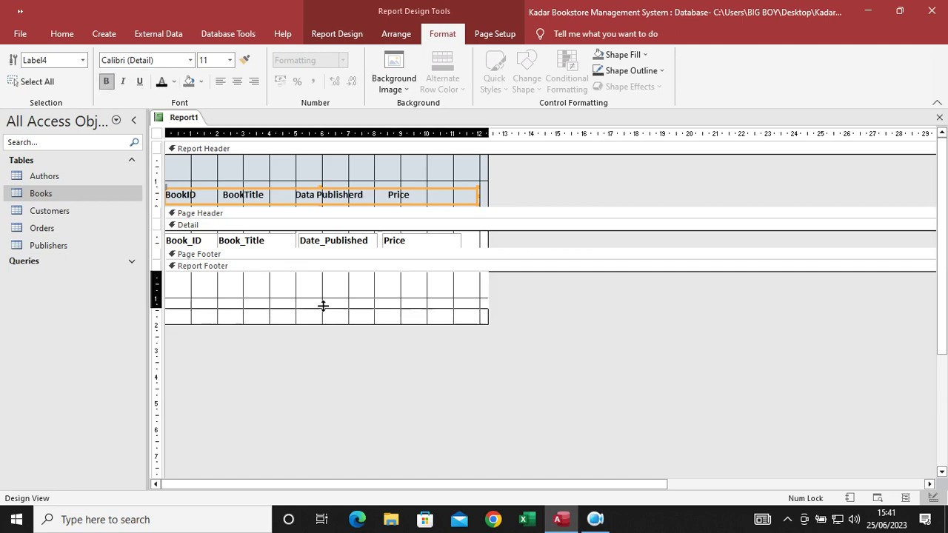
- Shorten the Report Footer and preview the report listing five books
left_click_drag(326, 324, 325, 308)
left_click(53, 34)
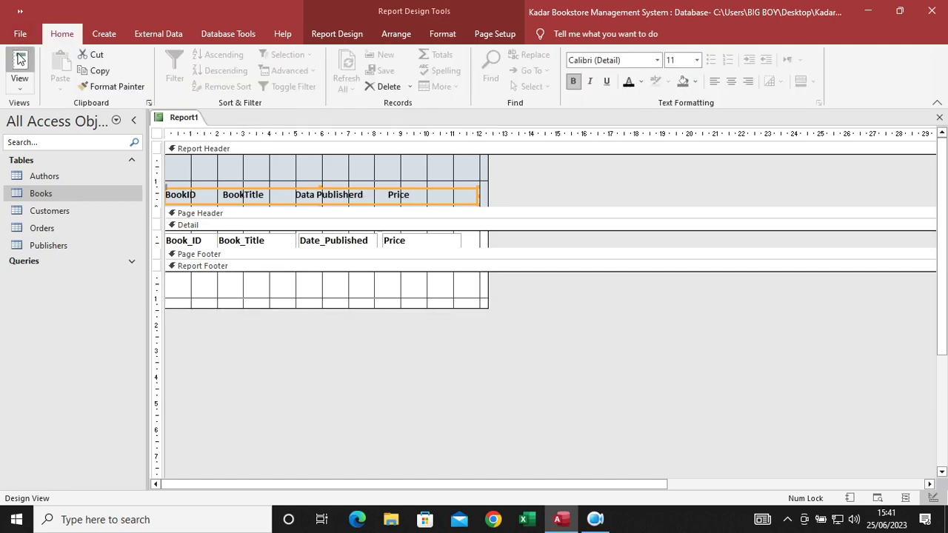
left_click(19, 67)
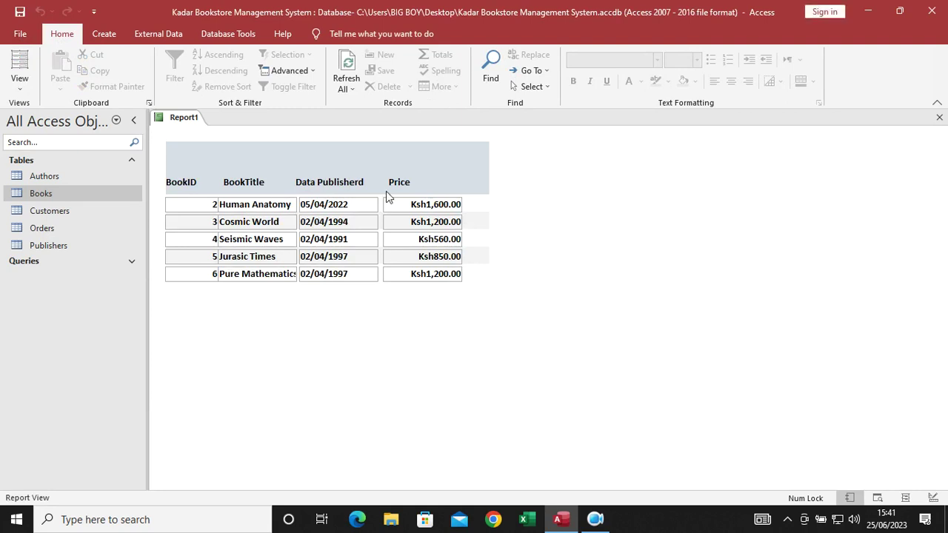
right_click(519, 176)
left_click(551, 216)
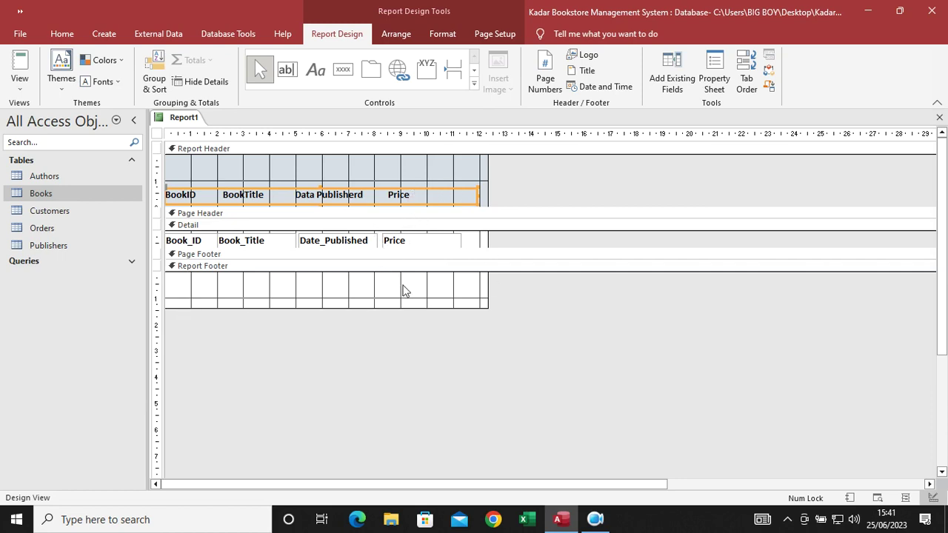
- Add a bold QTY label and text box to the Report Footer
left_click(286, 71)
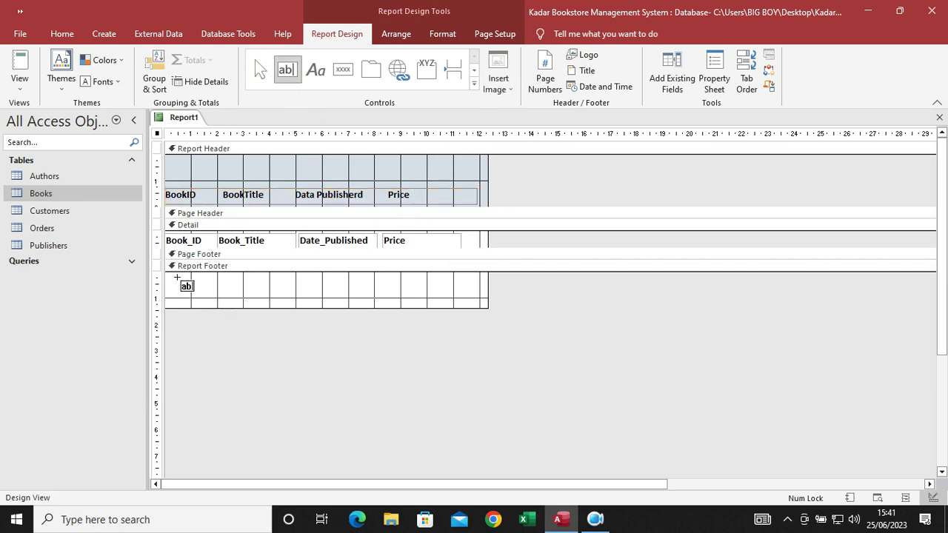
left_click_drag(195, 280, 266, 295)
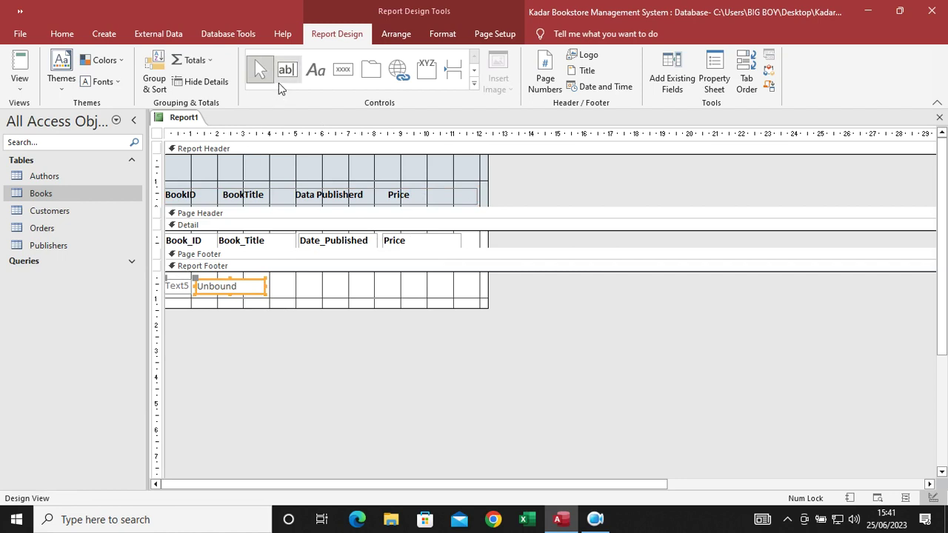
double_click(182, 286)
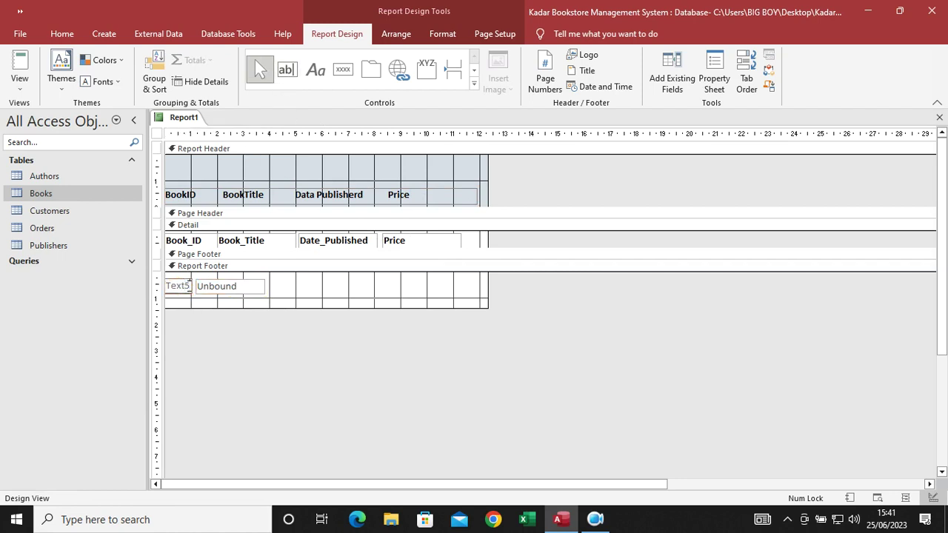
key("Caps_Lock")
type("QTY")
mouse_move(297, 303)
left_mouse_down()
mouse_move(239, 294)
mouse_move(167, 304)
left_mouse_up()
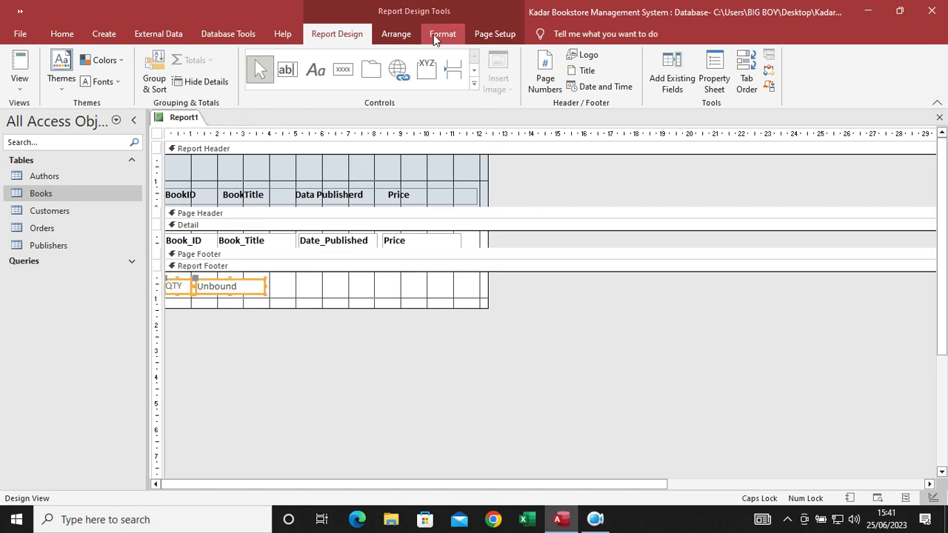
left_click(437, 34)
left_click(112, 82)
left_click(335, 301)
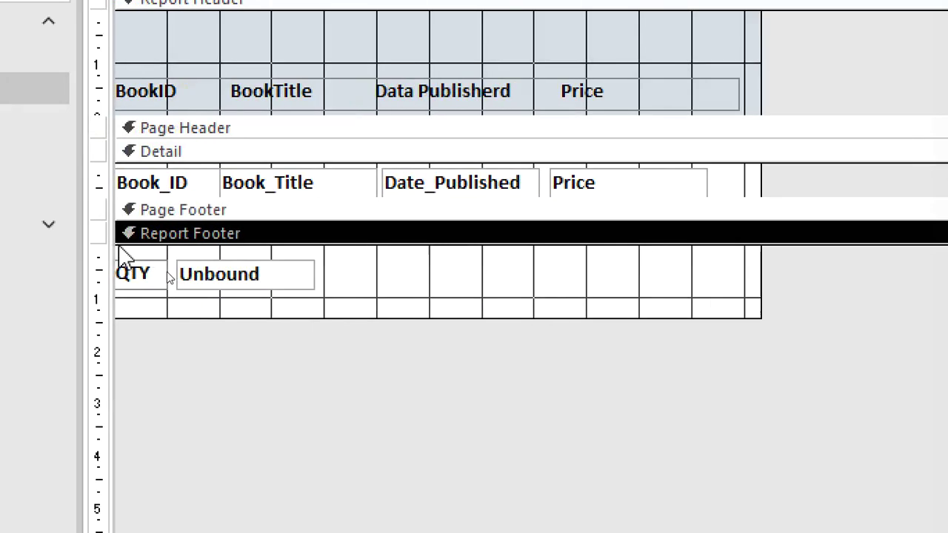
- Enter =COUNT(*) in the box beside QTY and nudge the pair upward
double_click(246, 284)
type("=")
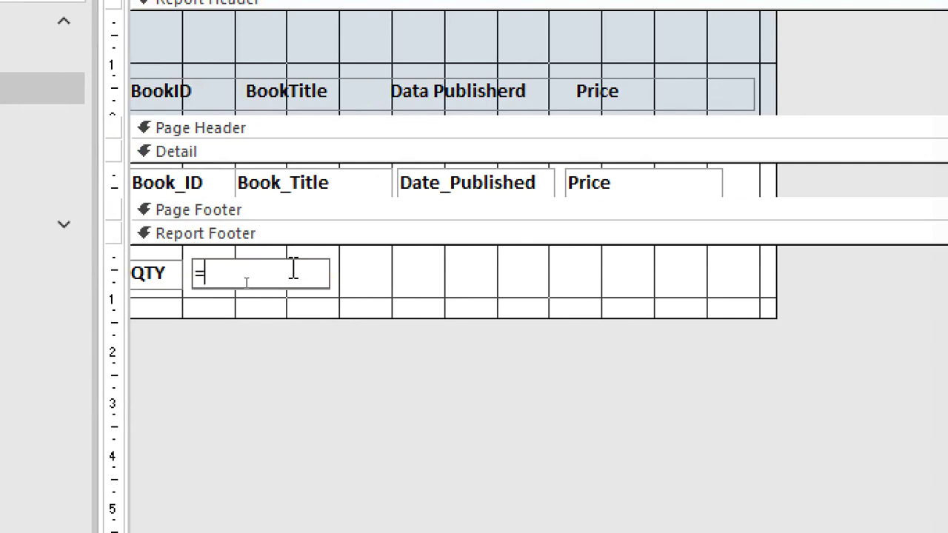
type("COUNT")
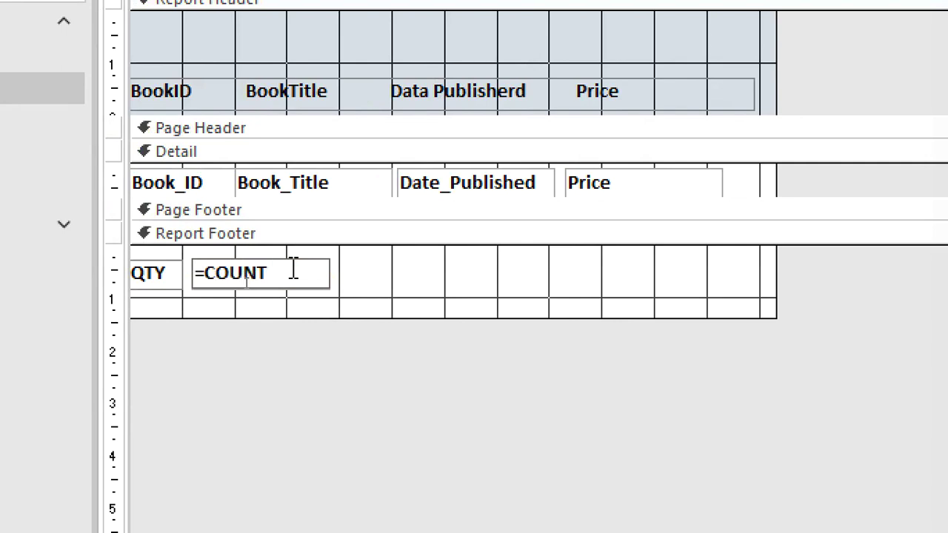
type("()")
key("Left")
type("*")
left_click(462, 294)
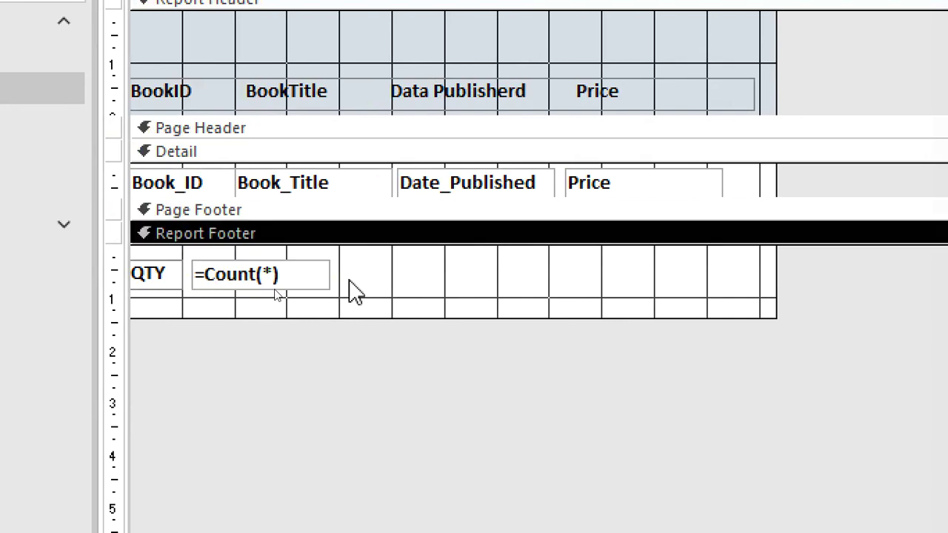
left_click_drag(221, 285, 215, 270)
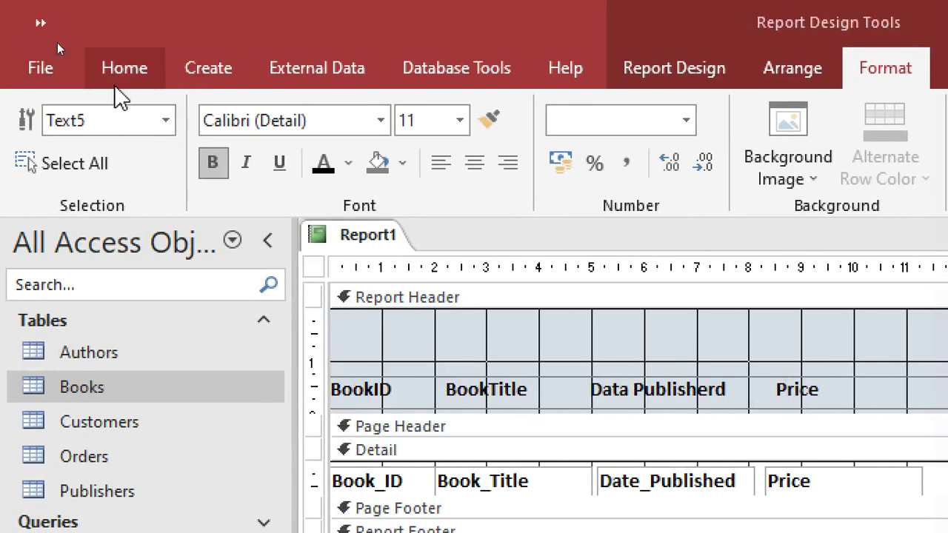
left_click(116, 74)
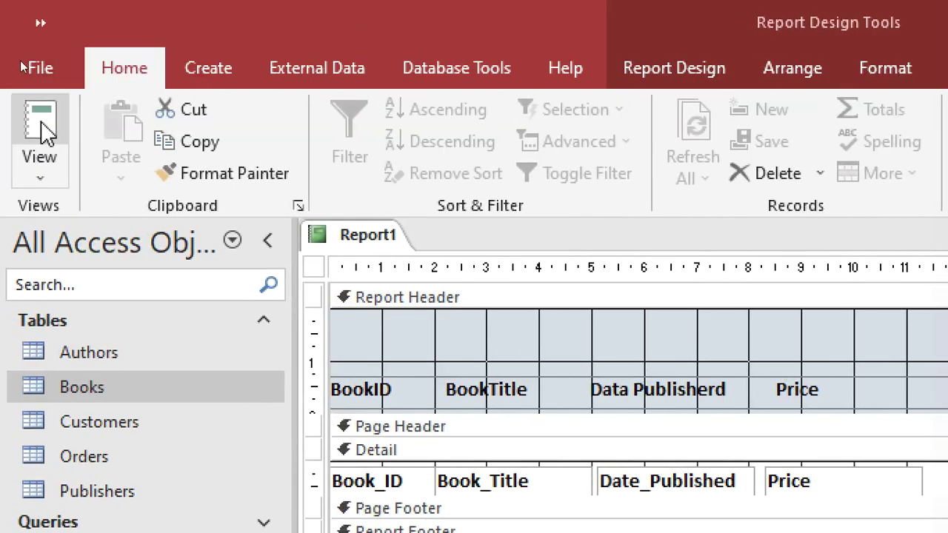
left_click(41, 126)
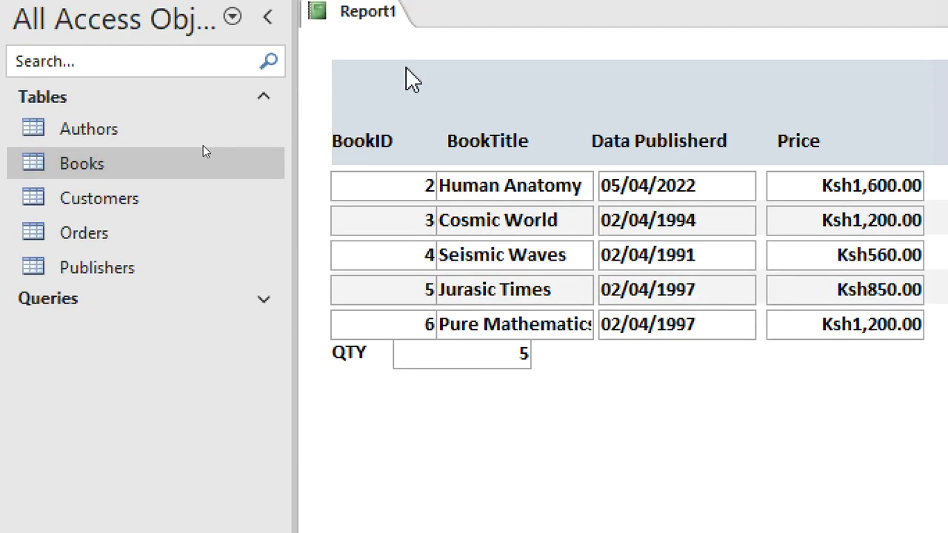
right_click(408, 75)
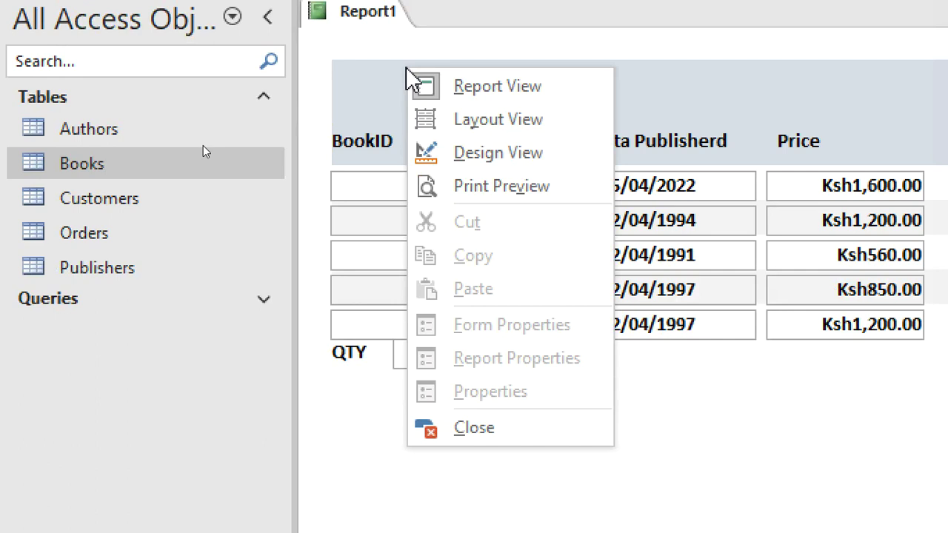
left_click(486, 156)
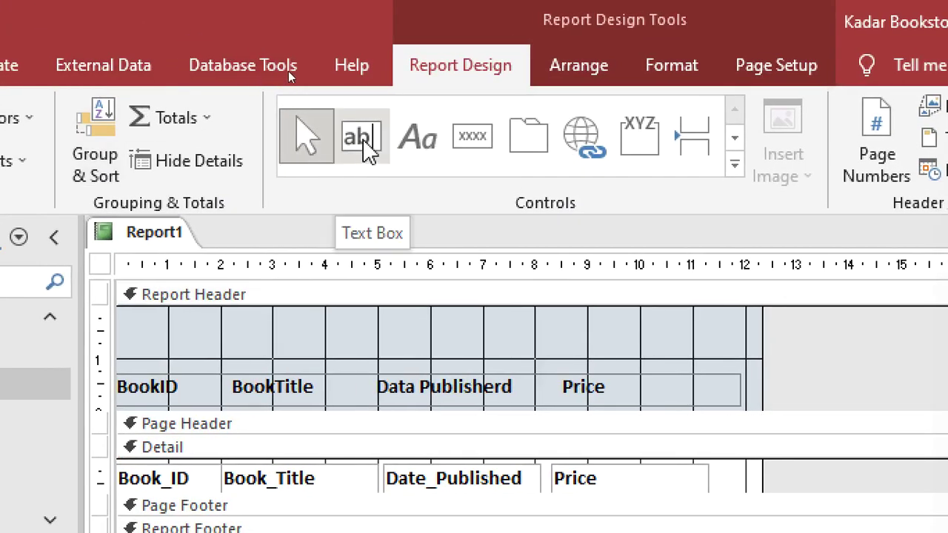
- Draw a new Report Footer text box and rename its label TOTAL PRICE
left_click(363, 141)
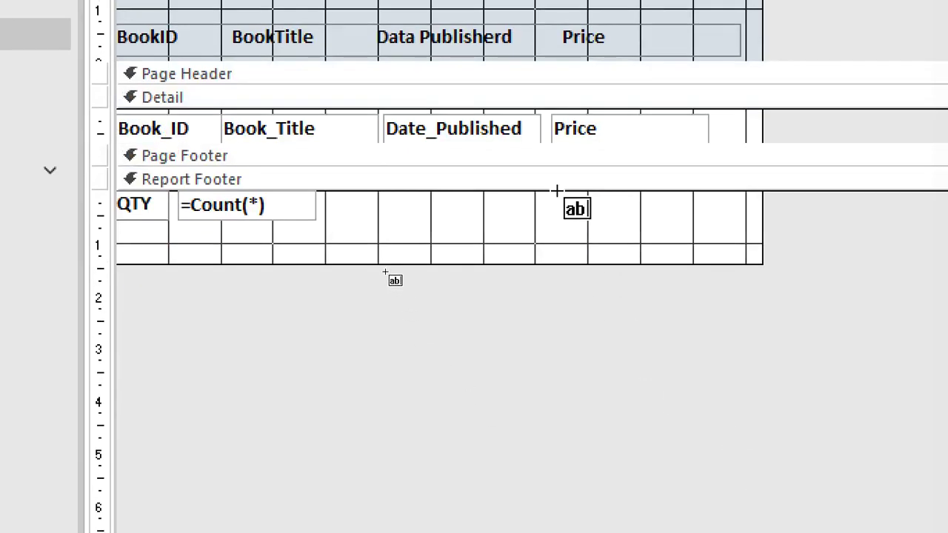
mouse_move(556, 191)
left_mouse_down()
mouse_move(646, 218)
mouse_move(694, 220)
left_mouse_up()
left_click(426, 211)
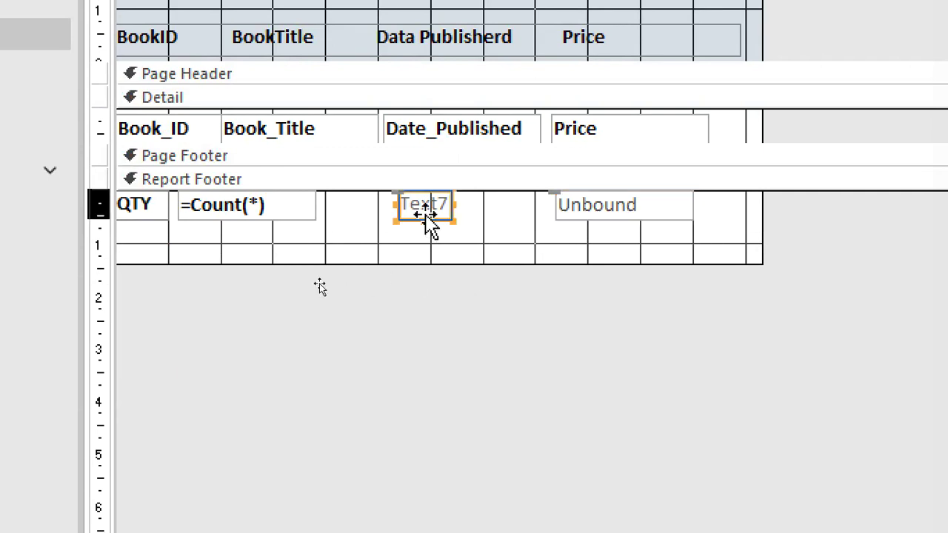
left_click_drag(455, 211, 552, 213)
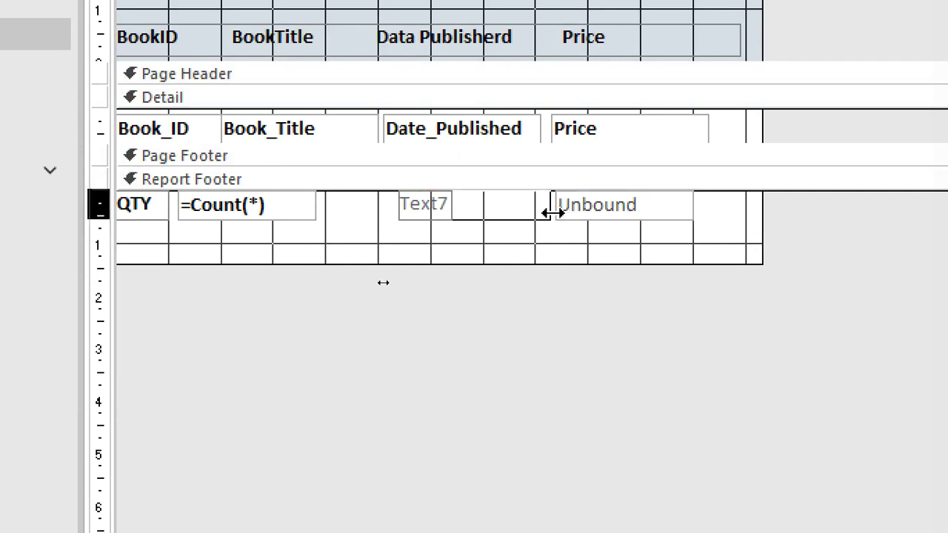
left_click(492, 205)
key("BackSpace")
key("BackSpace")
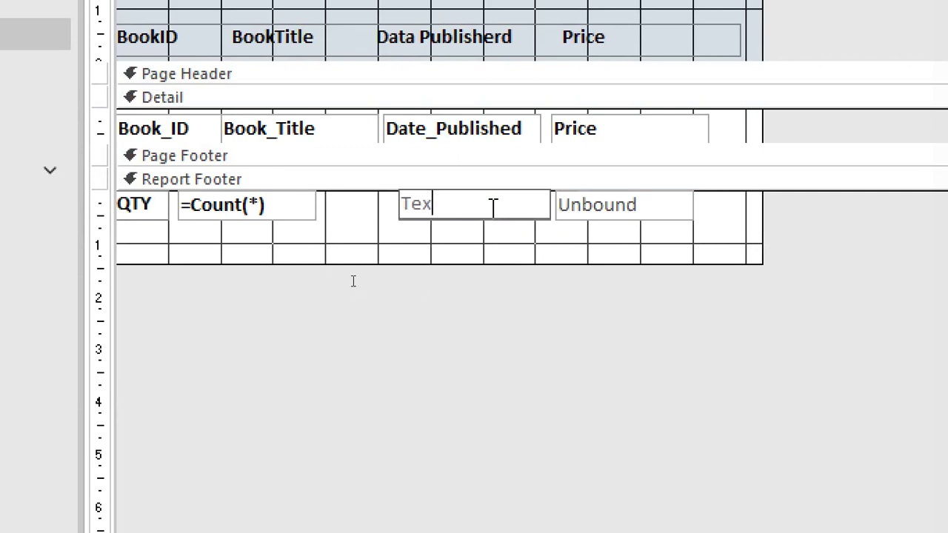
key("BackSpace")
key("BackSpace")
key("BackSpace")
type("TOTA")
key("BackSpace")
type("L PRICE")
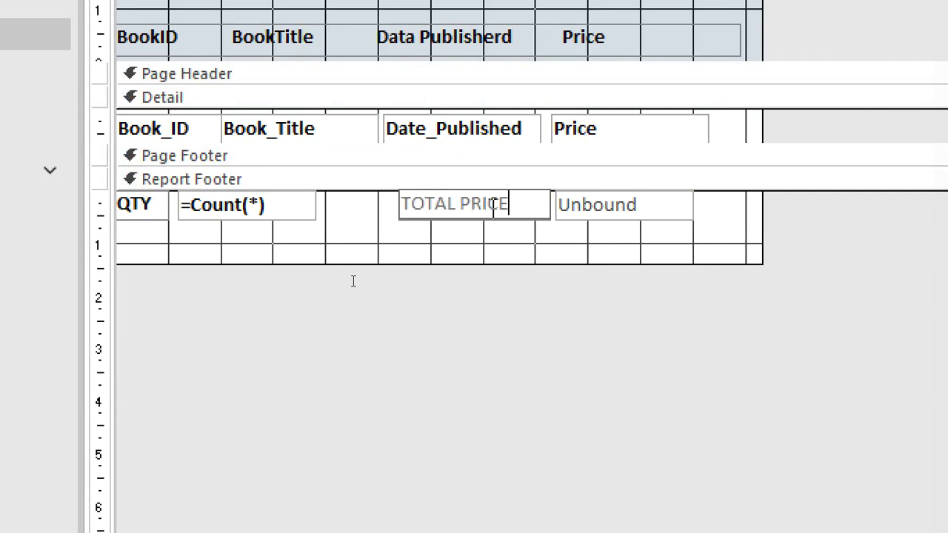
- Enter =SUM([PRICE]) in the box beside TOTAL PRICE and make the pair bold
left_click(597, 214)
left_click(643, 207)
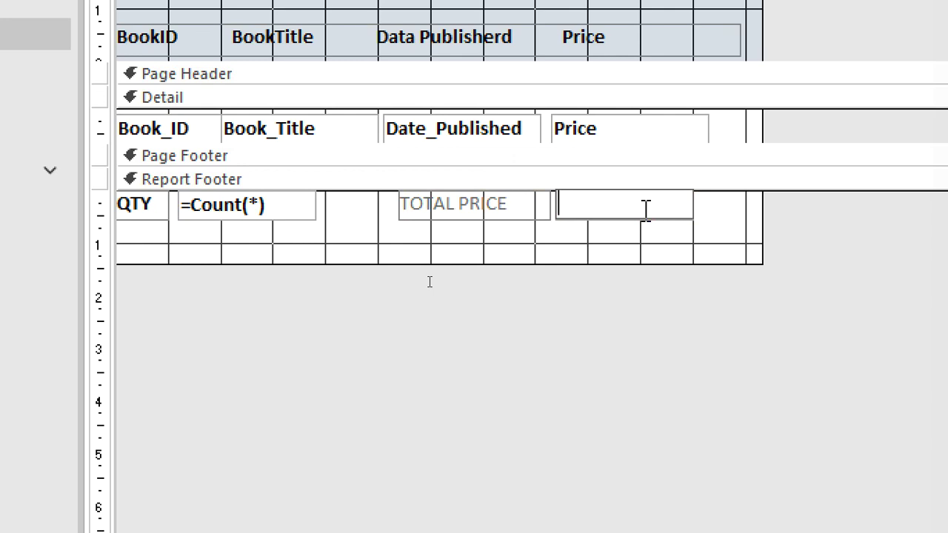
type("=SUM")
type("(")
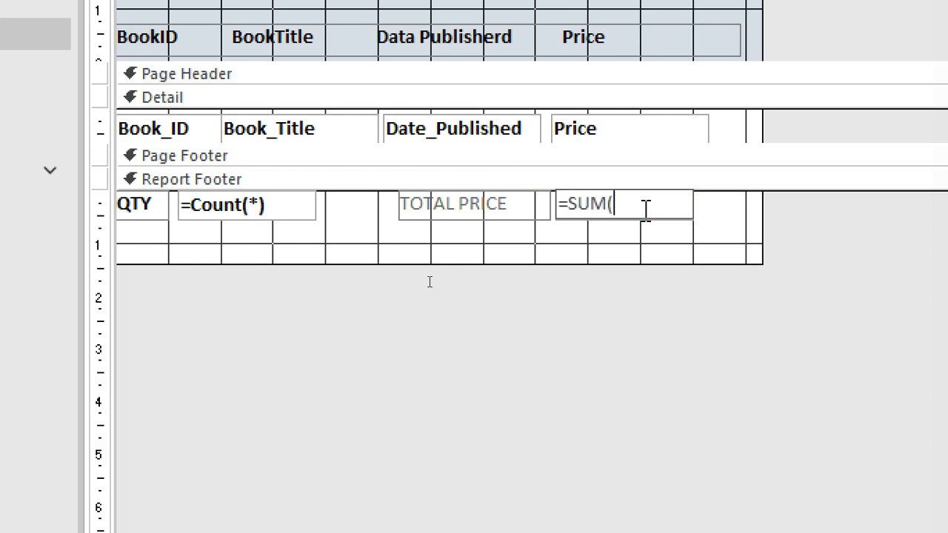
type("[")
type("PRICE")
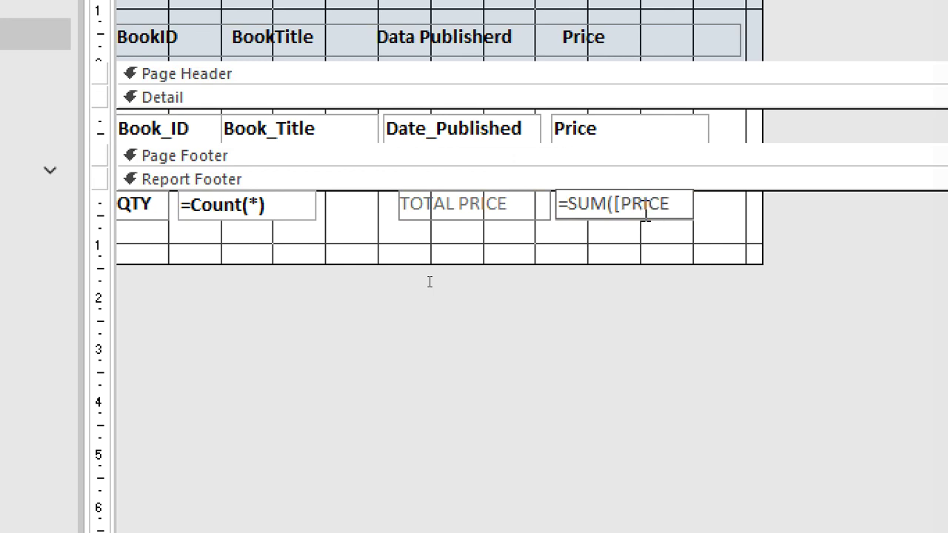
type("])")
left_click(647, 245)
left_click_drag(726, 190, 419, 194)
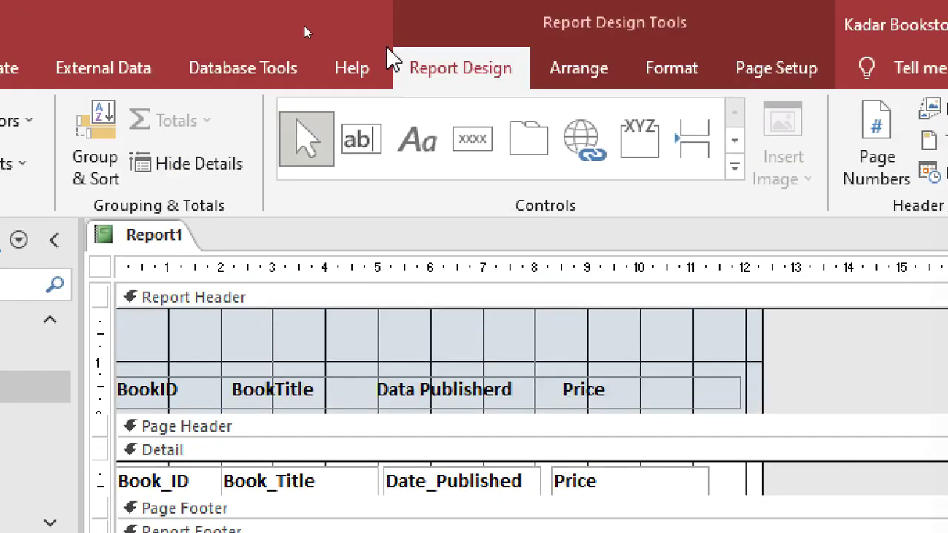
left_click(670, 66)
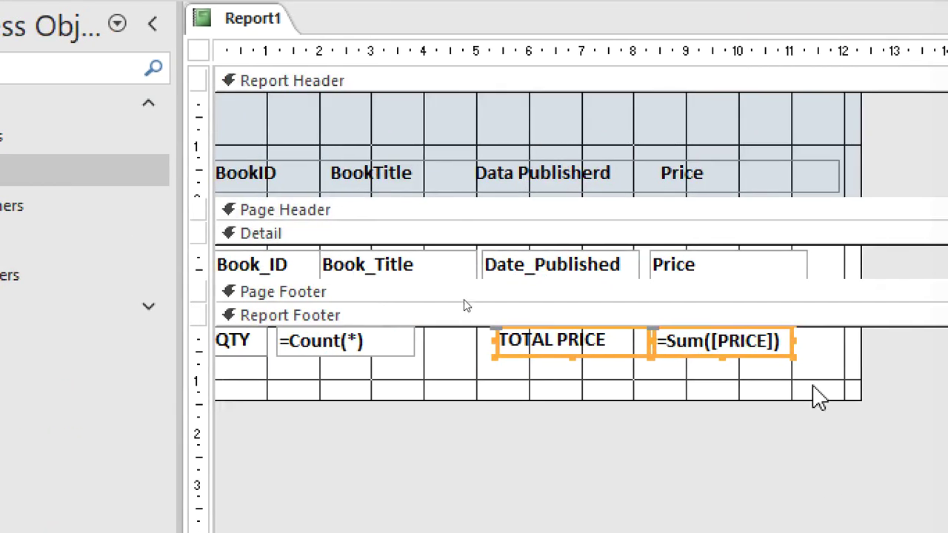
left_click(865, 403)
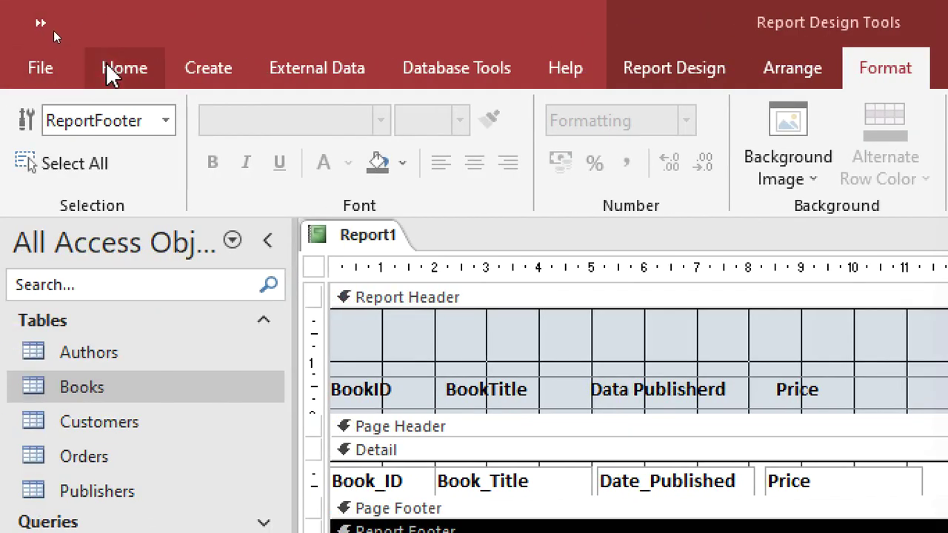
left_click(112, 65)
left_click(56, 122)
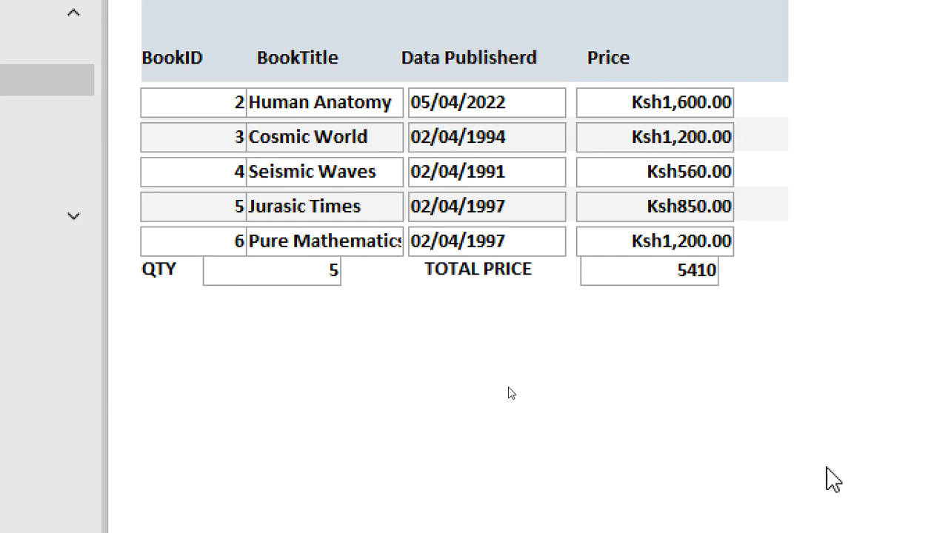
right_click(753, 156)
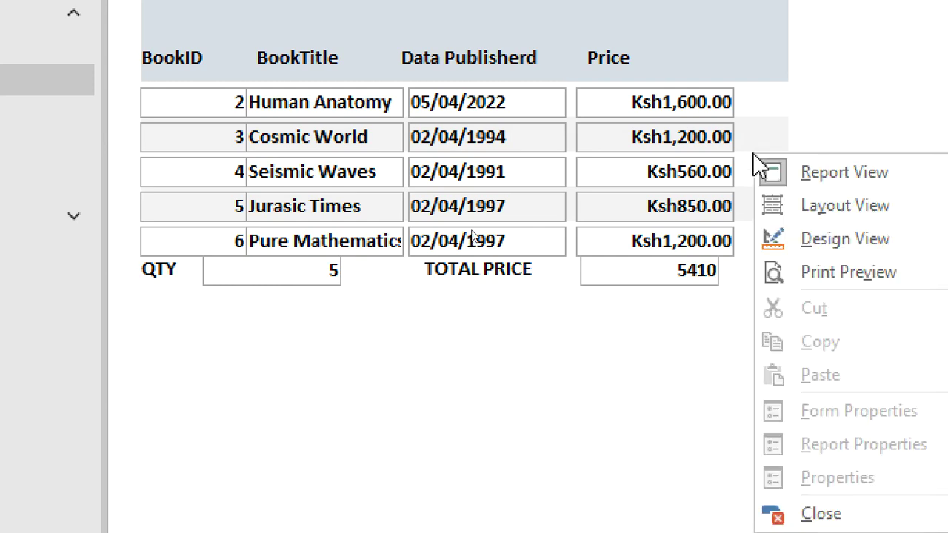
left_click(791, 238)
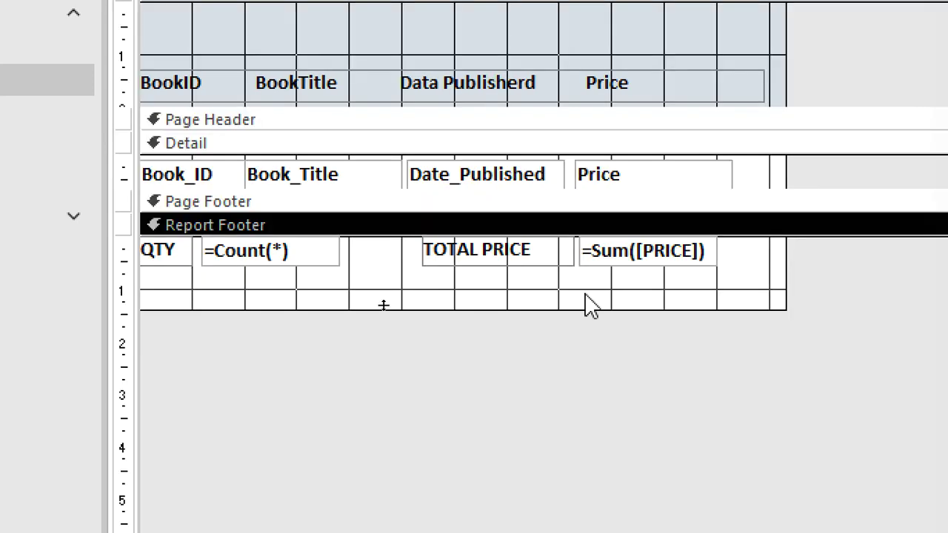
- Drag the Report Footer's bottom edge up to just below the QTY and TOTAL PRICE controls
left_click_drag(586, 308, 578, 273)
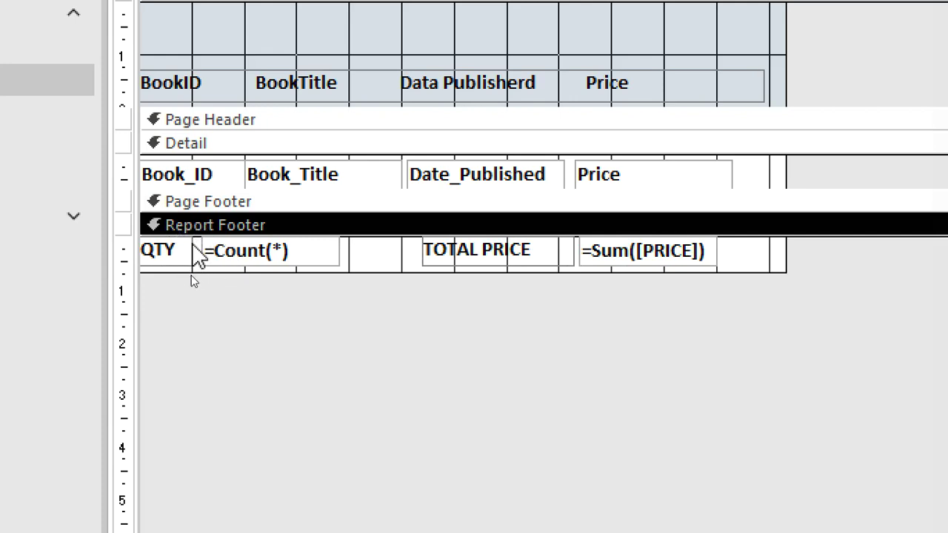
scroll(213, 170, "up", 2)
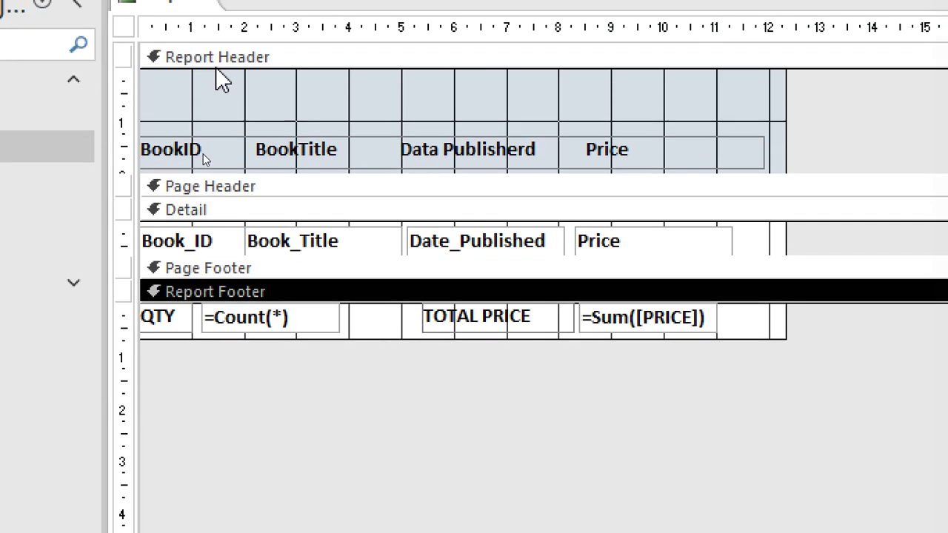